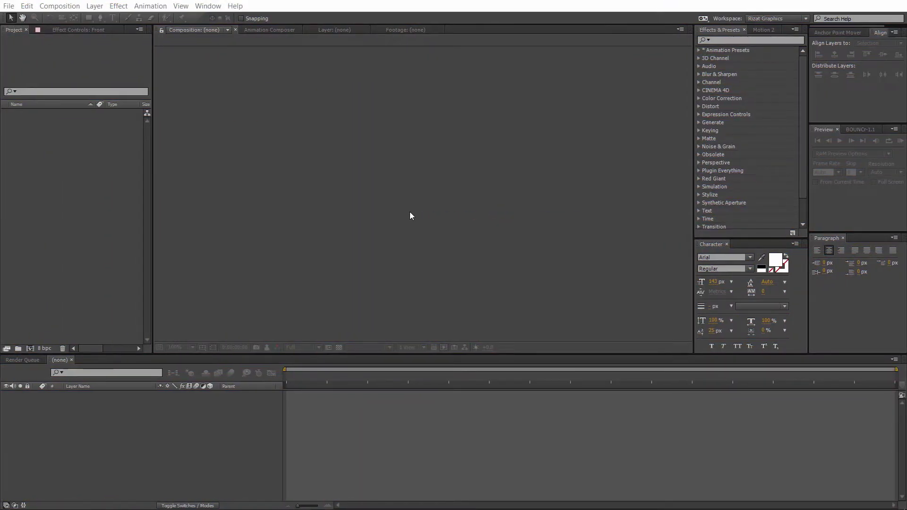
Step: Create the Sparkling Star composition at 500 × 500 px, 30 fps, lasting 0:00:03:00
{"action": "left_click", "coordinate": [66, 6]}
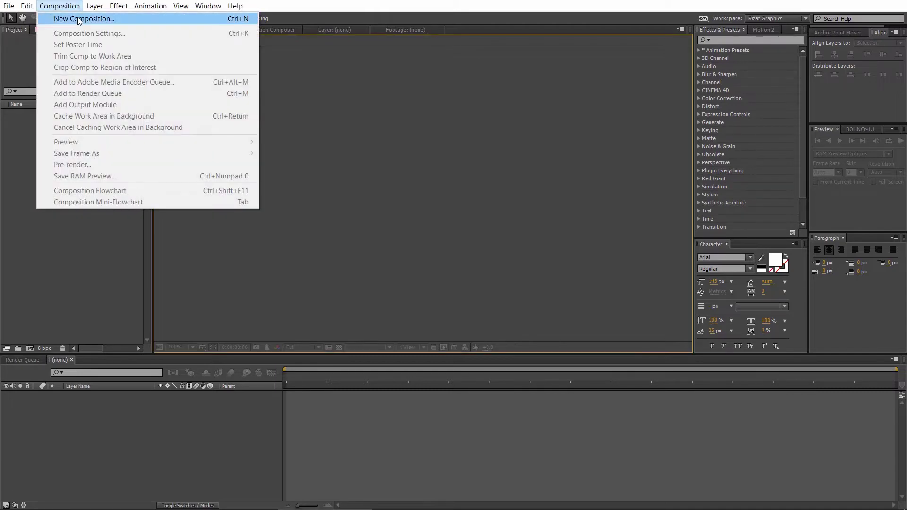
{"action": "left_click", "coordinate": [77, 17]}
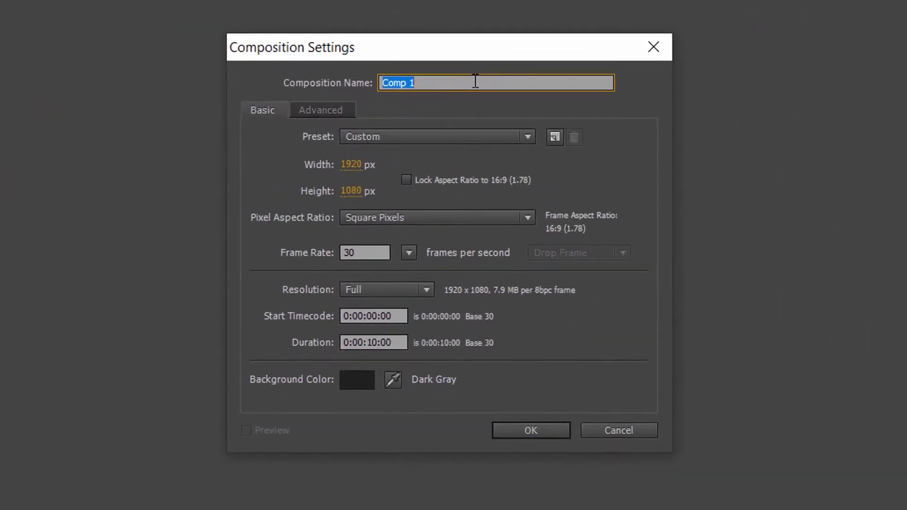
{"action": "type", "text": "Sparkling Star"}
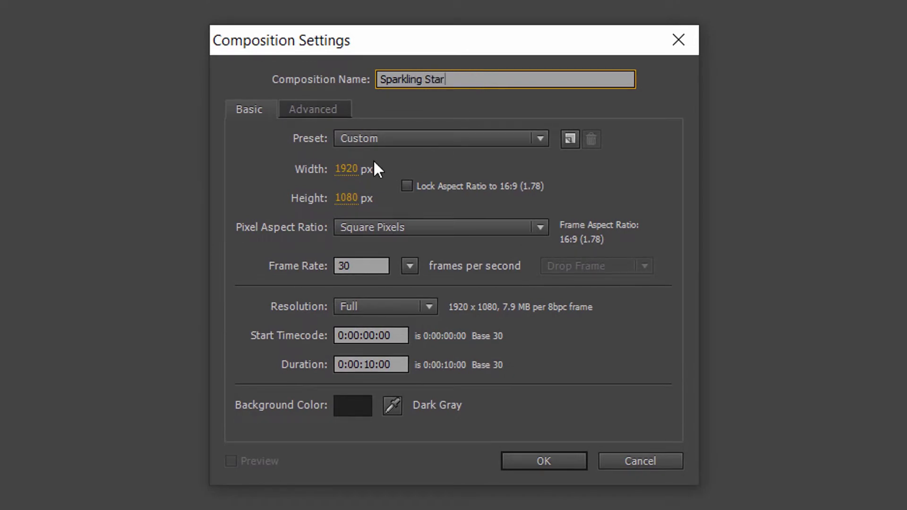
{"action": "left_click", "coordinate": [360, 169]}
{"action": "type", "text": "500"}
{"action": "key", "text": "Tab"}
{"action": "type", "text": "500"}
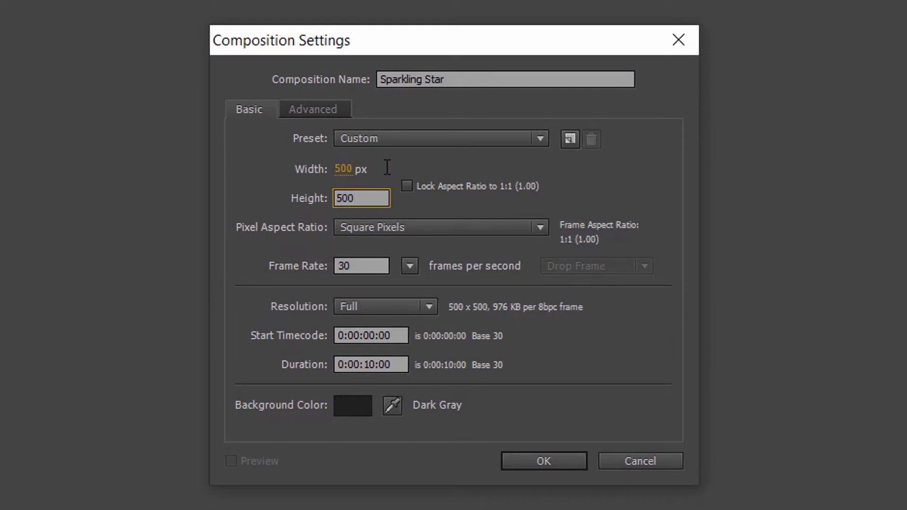
{"action": "double_click", "coordinate": [376, 365]}
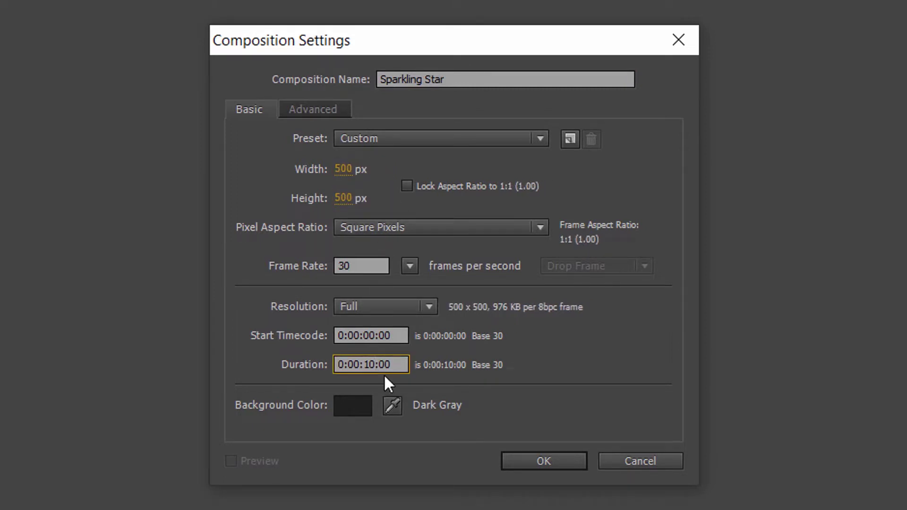
{"action": "type", "text": "3"}
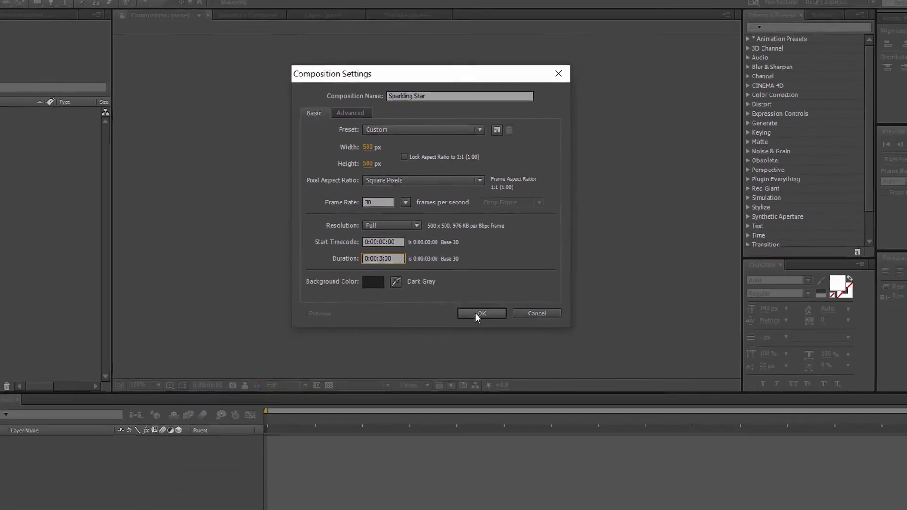
{"action": "left_click", "coordinate": [478, 313]}
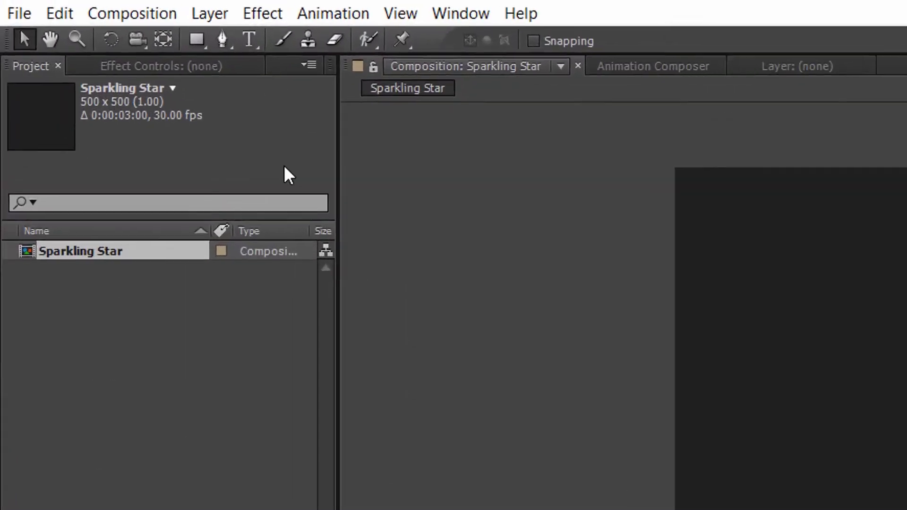
Step: Draw a large five-point star with a white solid fill and no stroke
{"action": "left_click_drag", "start_coordinate": [197, 43], "coordinate": [334, 157]}
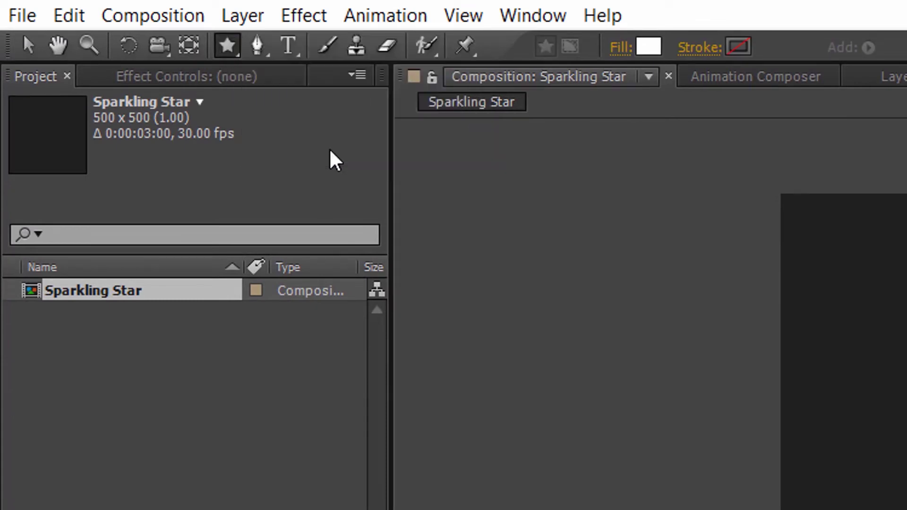
{"action": "left_click", "coordinate": [623, 45]}
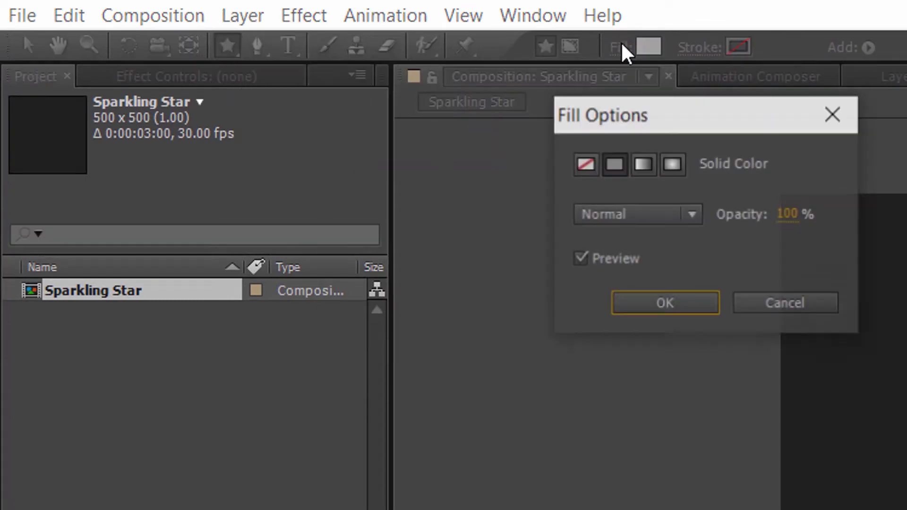
{"action": "left_click", "coordinate": [666, 305]}
{"action": "left_click", "coordinate": [695, 48]}
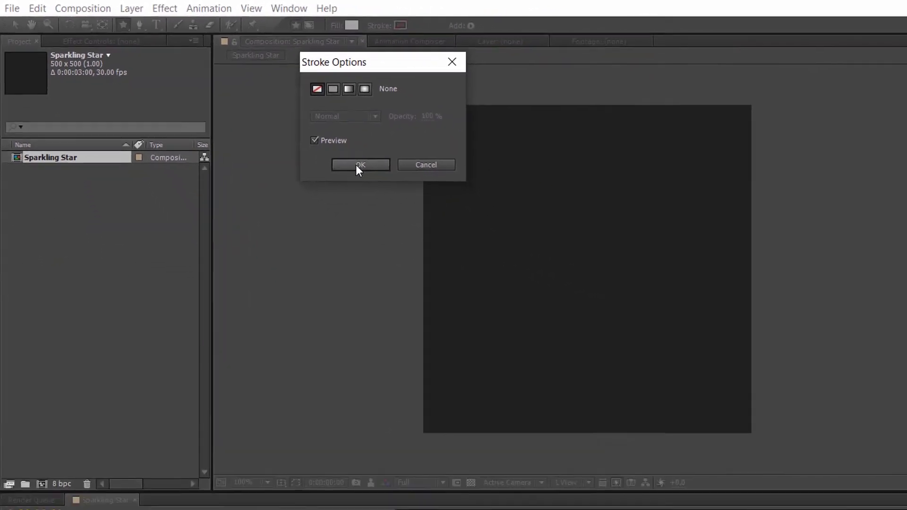
{"action": "left_click", "coordinate": [665, 303]}
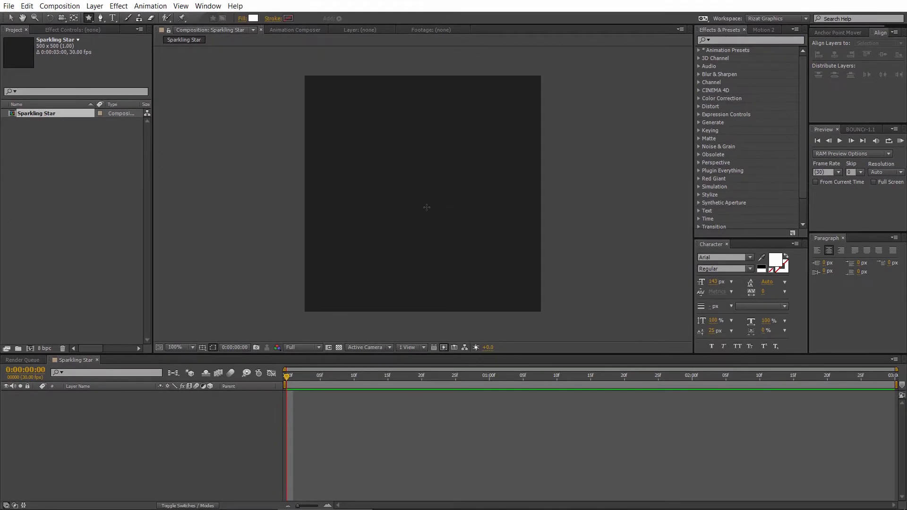
{"action": "left_click_drag", "start_coordinate": [426, 207], "coordinate": [514, 279]}
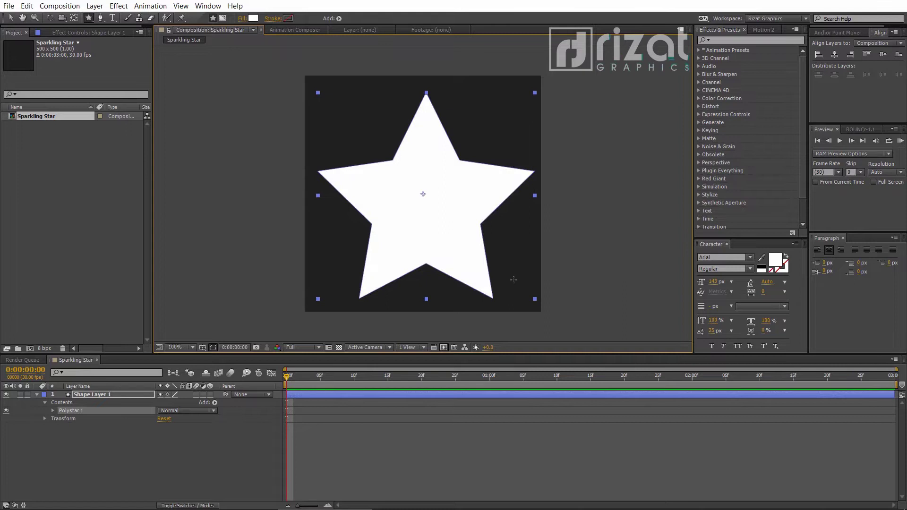
Step: Centre the star's anchor point and align the star to the composition's horizontal and vertical centre
{"action": "left_click", "coordinate": [837, 32]}
{"action": "left_click", "coordinate": [835, 60]}
{"action": "left_click", "coordinate": [880, 33]}
{"action": "left_click", "coordinate": [882, 54]}
{"action": "left_click", "coordinate": [835, 55]}
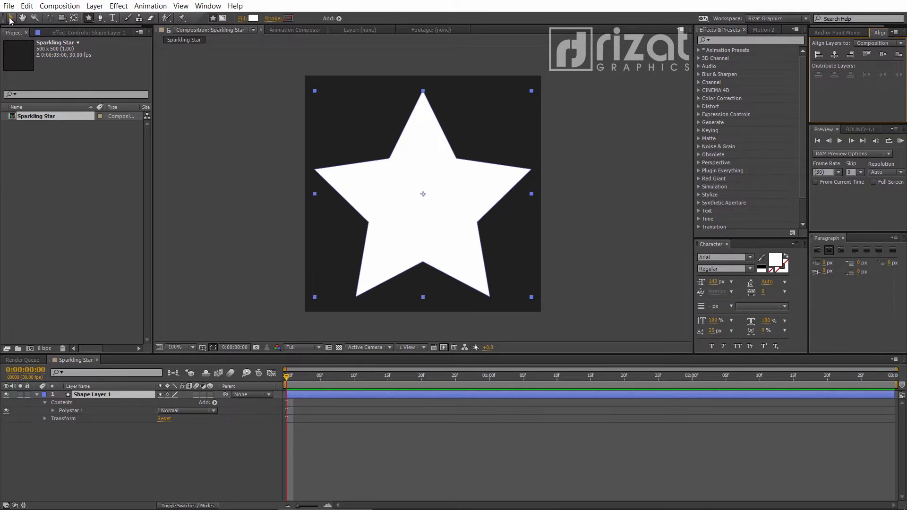
{"action": "left_click", "coordinate": [11, 18]}
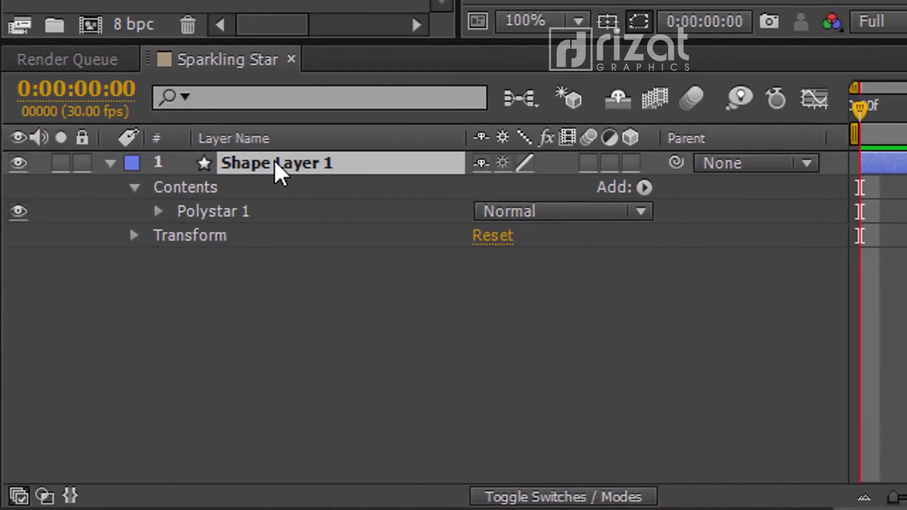
Step: Rename the shape layer to Star and expand its Polystar Path 1 settings
{"action": "key", "text": "Return"}
{"action": "type", "text": "Star"}
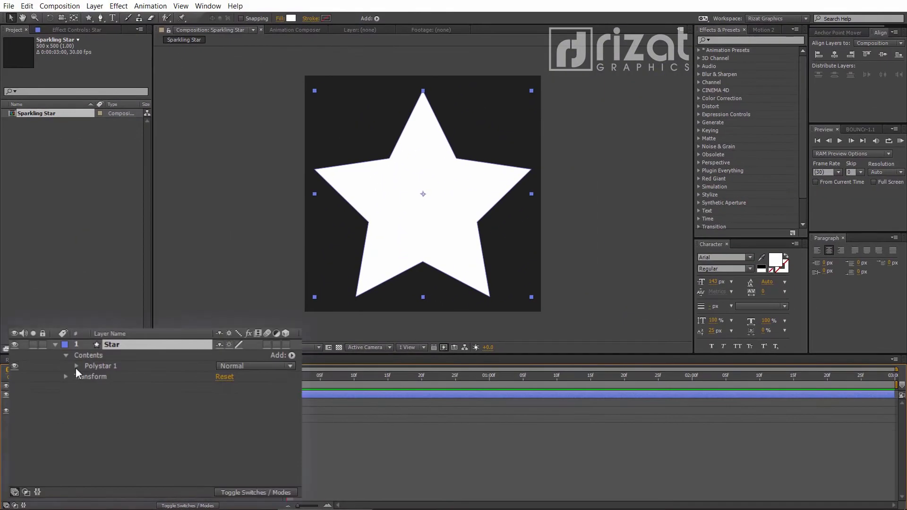
{"action": "left_click", "coordinate": [70, 378]}
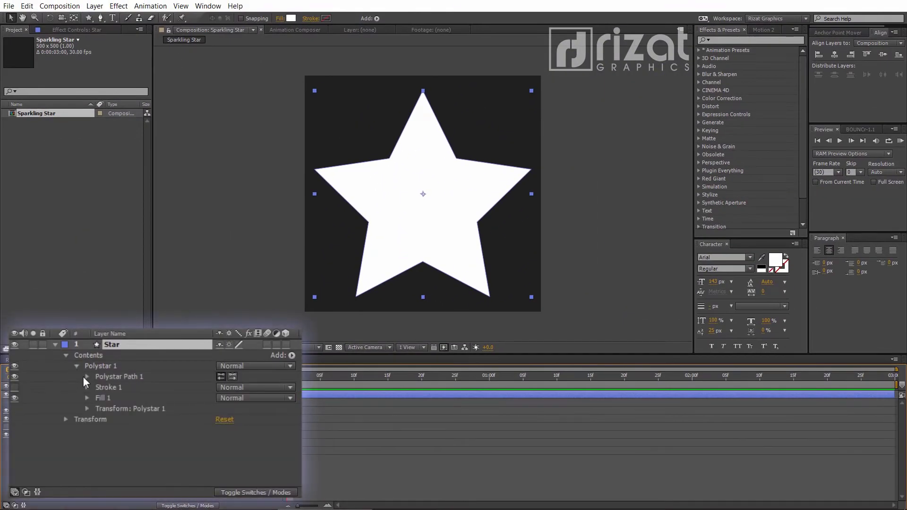
{"action": "left_click", "coordinate": [86, 377]}
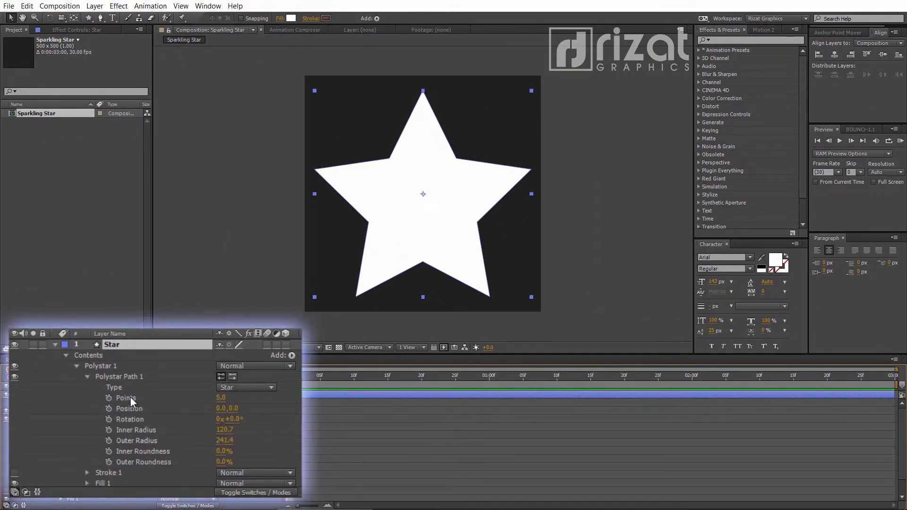
{"action": "left_click", "coordinate": [220, 398]}
Step: Set the star's Points to 4
{"action": "left_click", "coordinate": [208, 399]}
{"action": "mouse_move", "coordinate": [221, 398]}
{"action": "left_mouse_down"}
{"action": "mouse_move", "coordinate": [249, 398]}
{"action": "mouse_move", "coordinate": [221, 398]}
{"action": "left_mouse_up"}
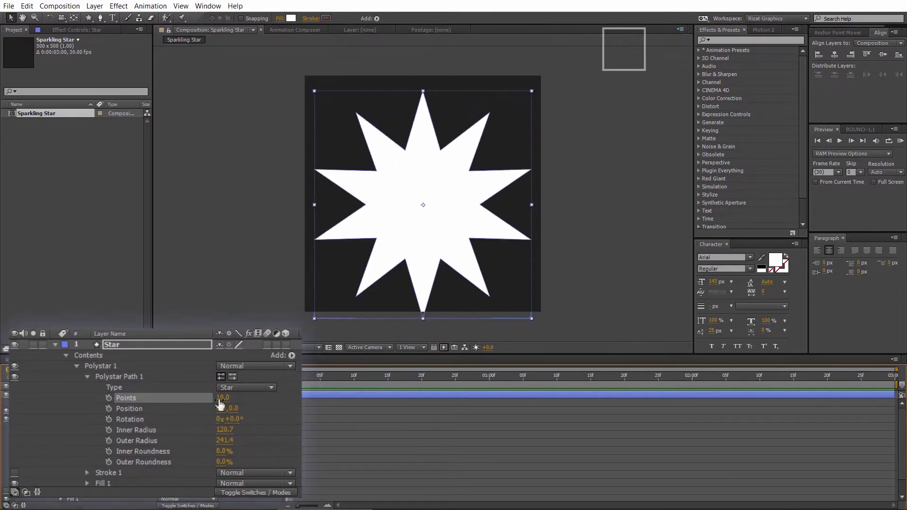
{"action": "left_click", "coordinate": [221, 397]}
{"action": "type", "text": "4"}
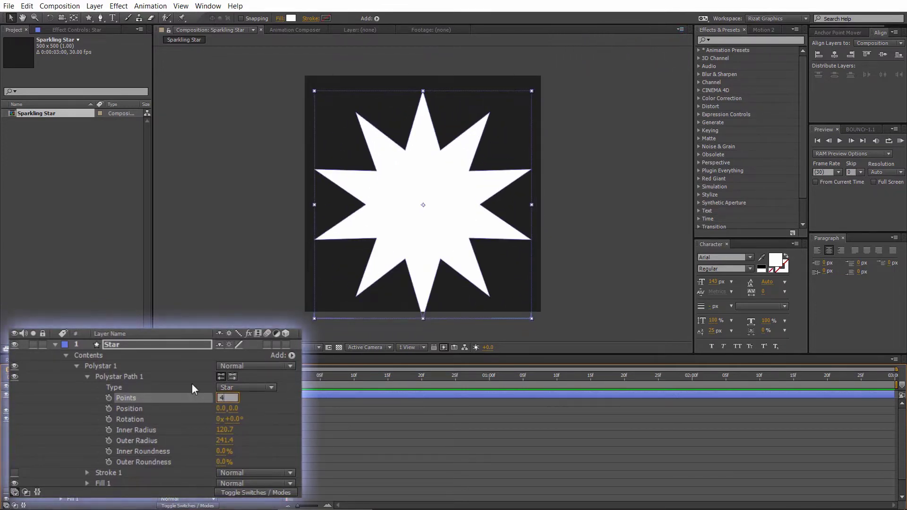
{"action": "left_click", "coordinate": [192, 388]}
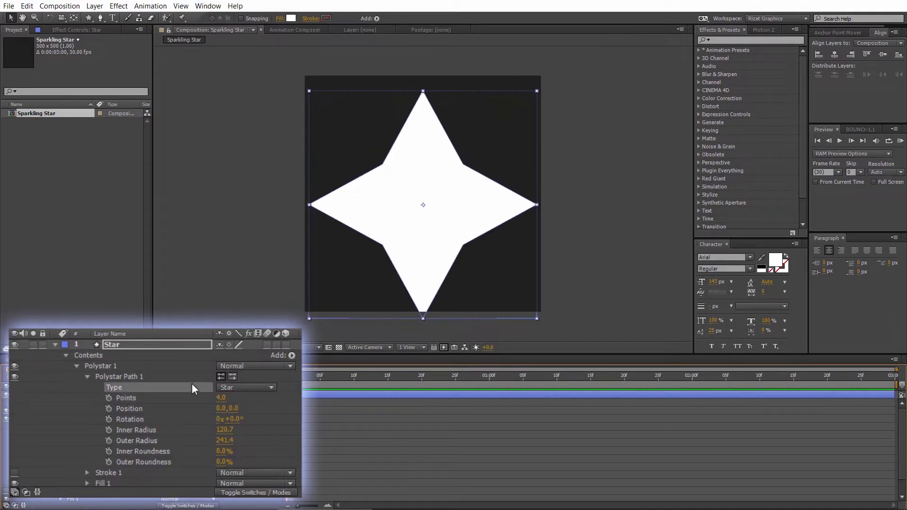
Step: Set Inner Radius 5, Outer Radius 200 and Inner Roundness 200%
{"action": "left_click_drag", "start_coordinate": [220, 431], "coordinate": [240, 426]}
{"action": "left_click", "coordinate": [228, 433]}
{"action": "type", "text": "5"}
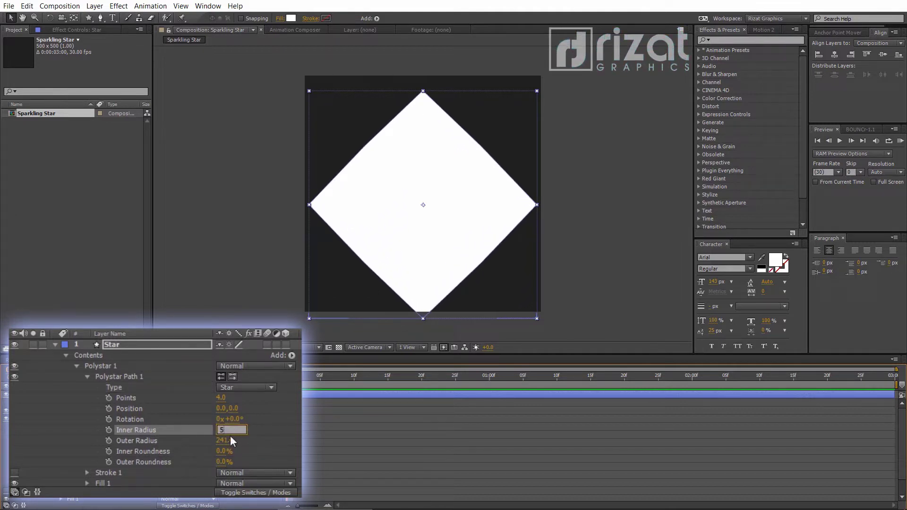
{"action": "key", "text": "Tab"}
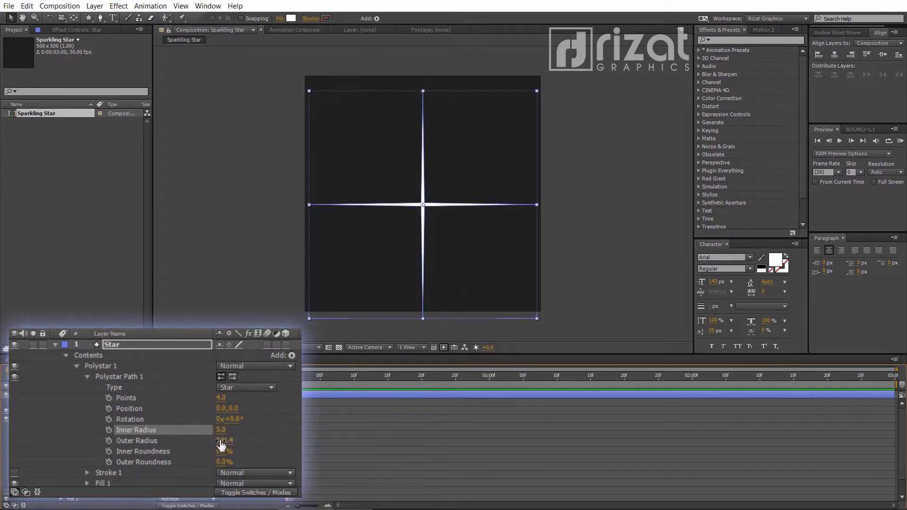
{"action": "type", "text": "200"}
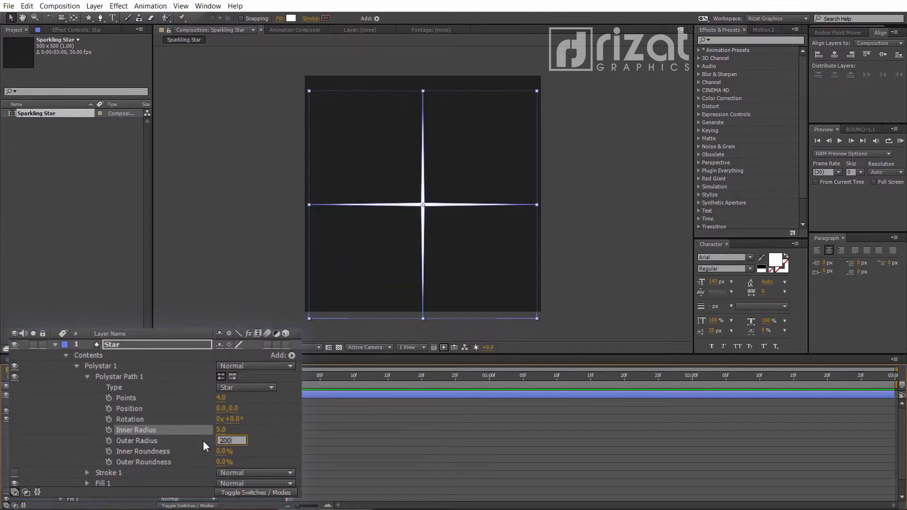
{"action": "key", "text": "Tab"}
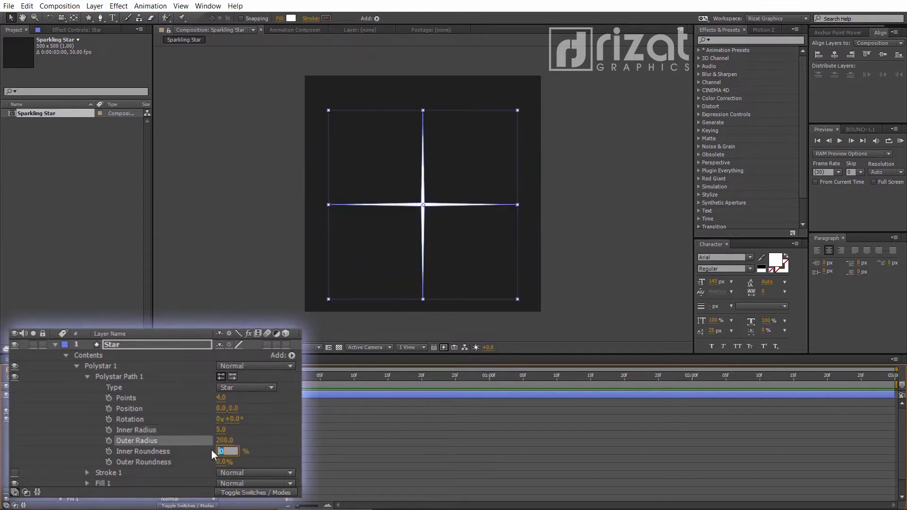
{"action": "key", "text": "Return"}
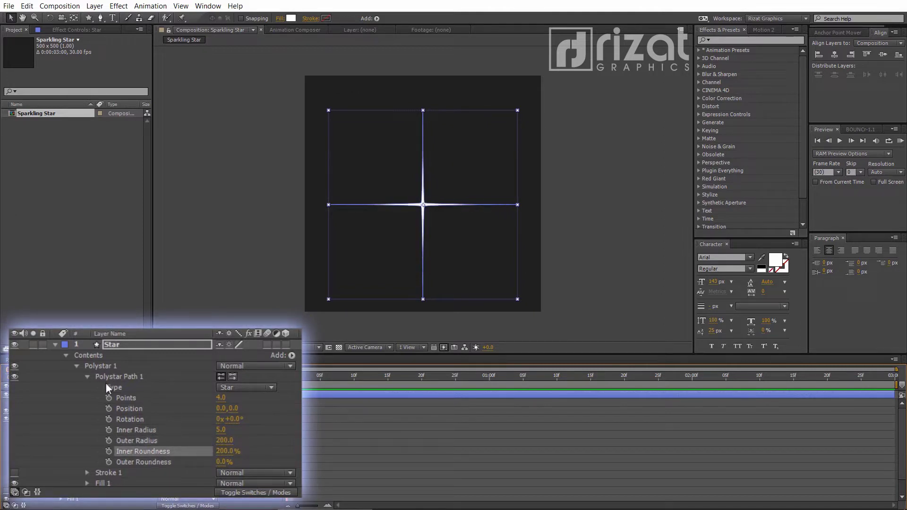
{"action": "left_click", "coordinate": [87, 376]}
Step: Collapse the Polystar, Contents and Star layer properties
{"action": "left_click", "coordinate": [76, 366]}
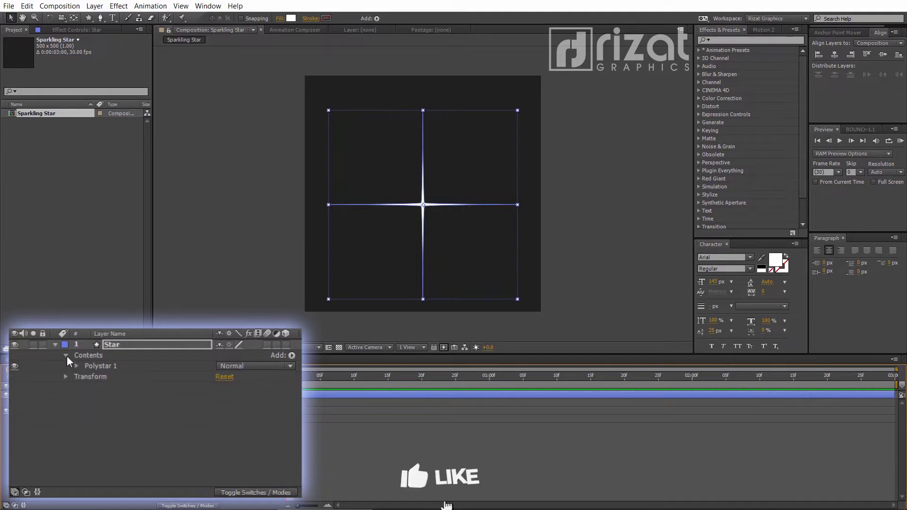
{"action": "left_click", "coordinate": [66, 355]}
{"action": "left_click", "coordinate": [57, 345]}
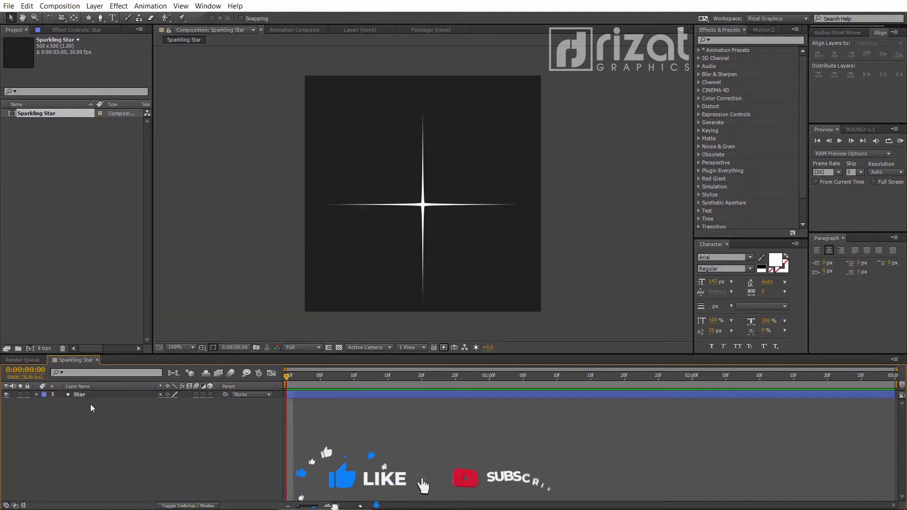
Step: Align the sparkle to the composition's vertical centre
{"action": "left_click", "coordinate": [839, 32]}
{"action": "left_click", "coordinate": [880, 32]}
{"action": "left_click", "coordinate": [835, 56]}
{"action": "left_click", "coordinate": [177, 419]}
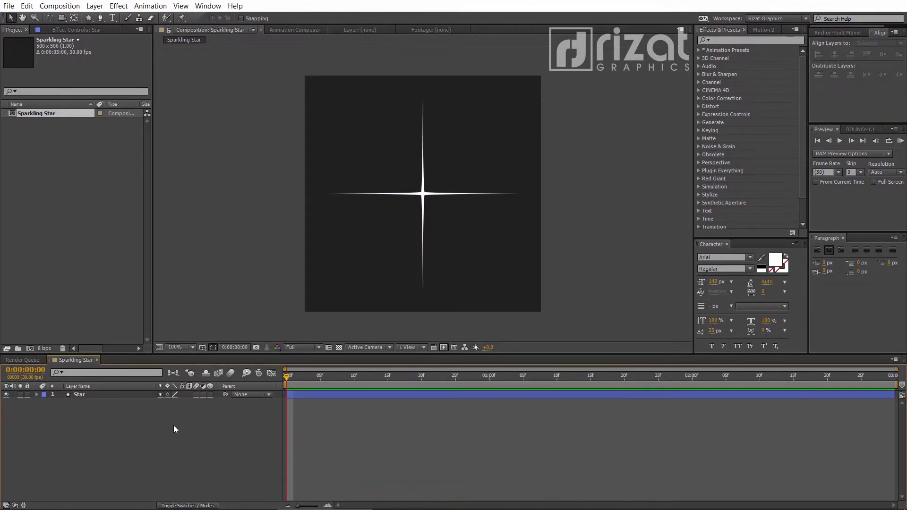
{"action": "left_click", "coordinate": [299, 393]}
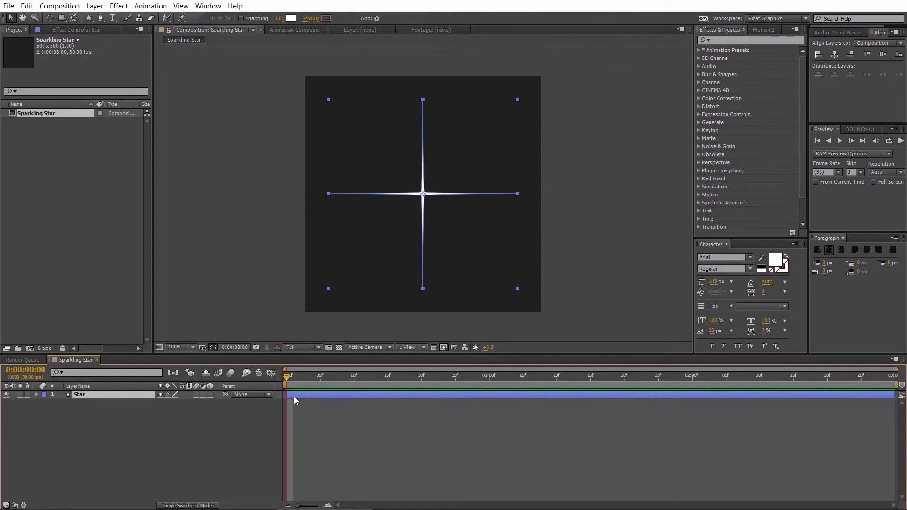
Step: Keyframe the Star's Rotation from 0x+0° at 0 s to 1x+0° at 2 s
{"action": "key", "text": "r"}
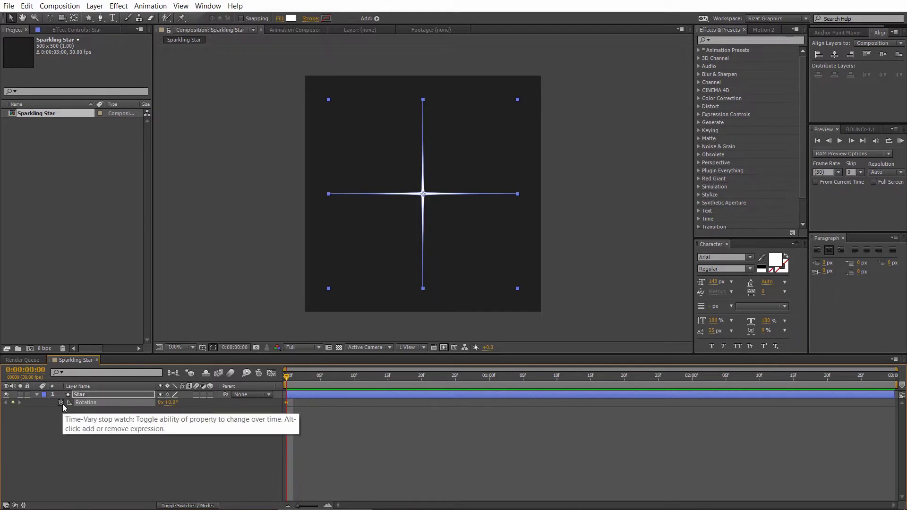
{"action": "left_click", "coordinate": [62, 403]}
{"action": "left_click_drag", "start_coordinate": [288, 377], "coordinate": [665, 385]}
{"action": "key", "text": "Page_Down"}
{"action": "key", "text": "Page_Down"}
{"action": "key", "text": "Page_Down"}
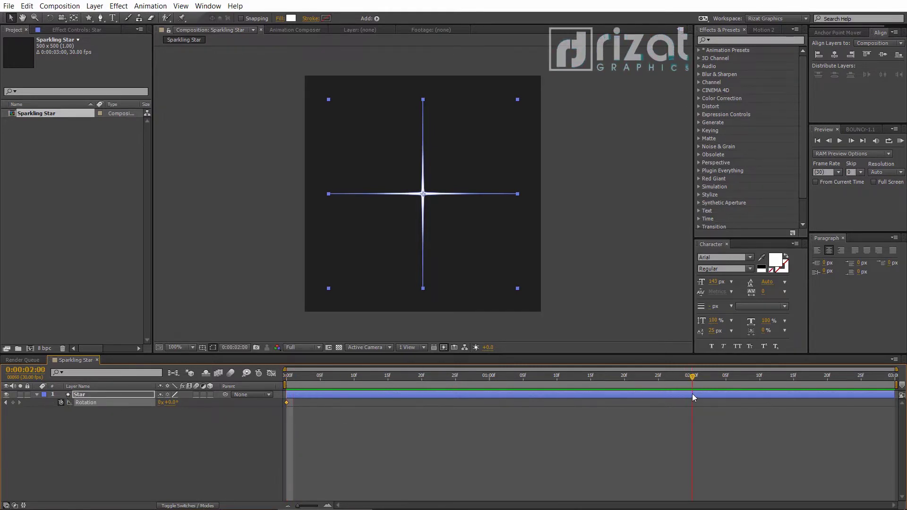
{"action": "type", "text": "1"}
{"action": "left_click", "coordinate": [158, 415]}
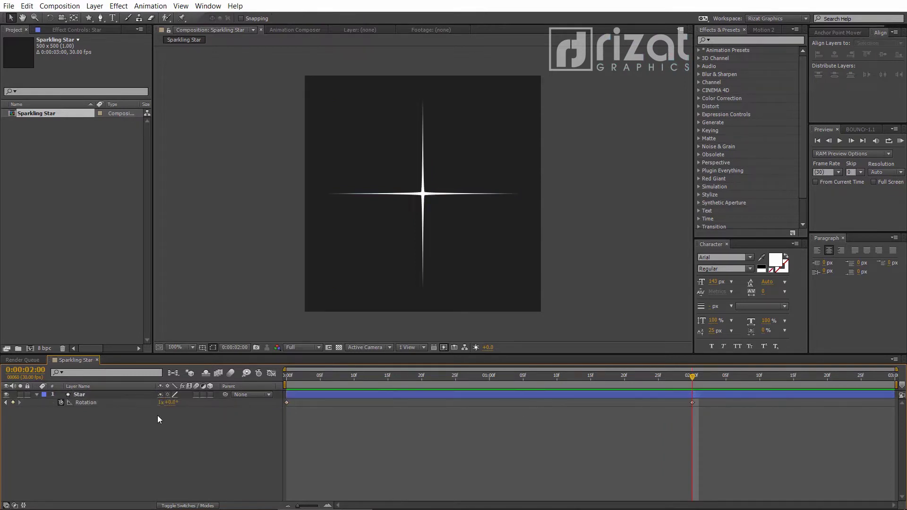
Step: Scrub back to the start and preview the spinning star
{"action": "left_click_drag", "start_coordinate": [693, 383], "coordinate": [286, 360]}
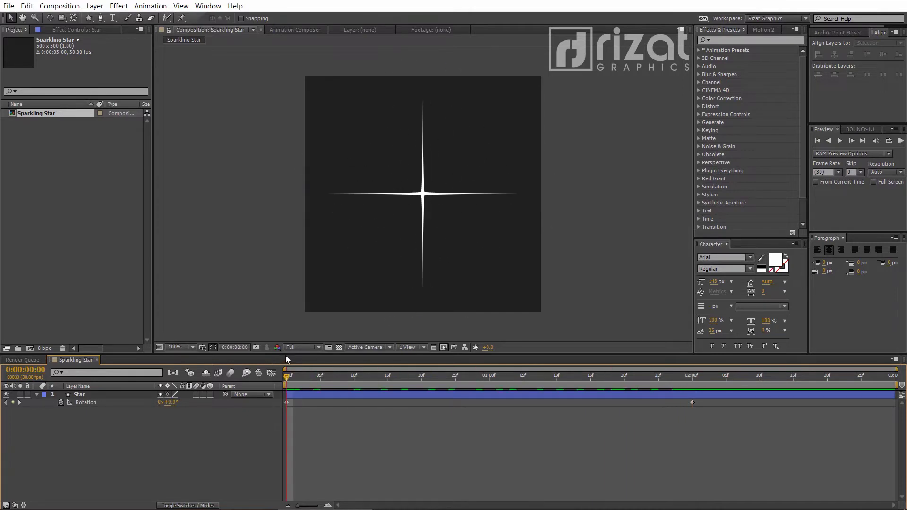
{"action": "left_click", "coordinate": [900, 141]}
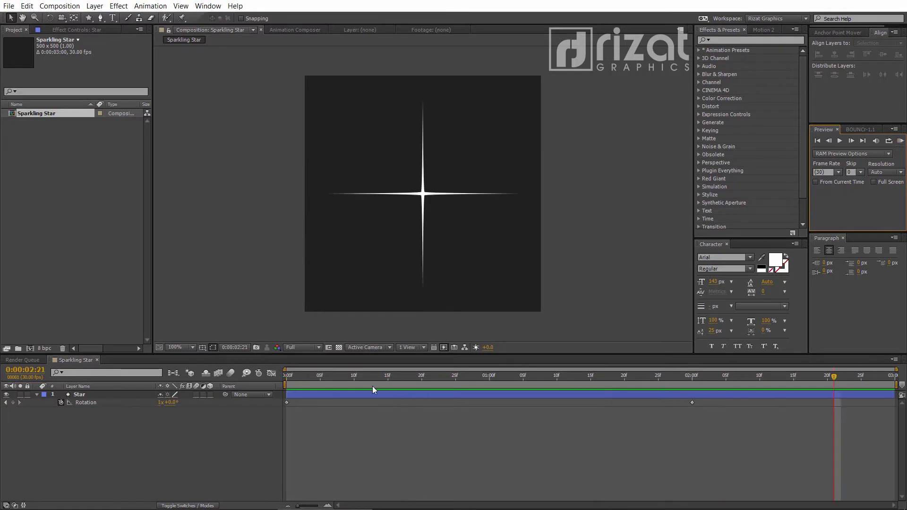
{"action": "left_click", "coordinate": [268, 379]}
{"action": "left_click", "coordinate": [292, 394]}
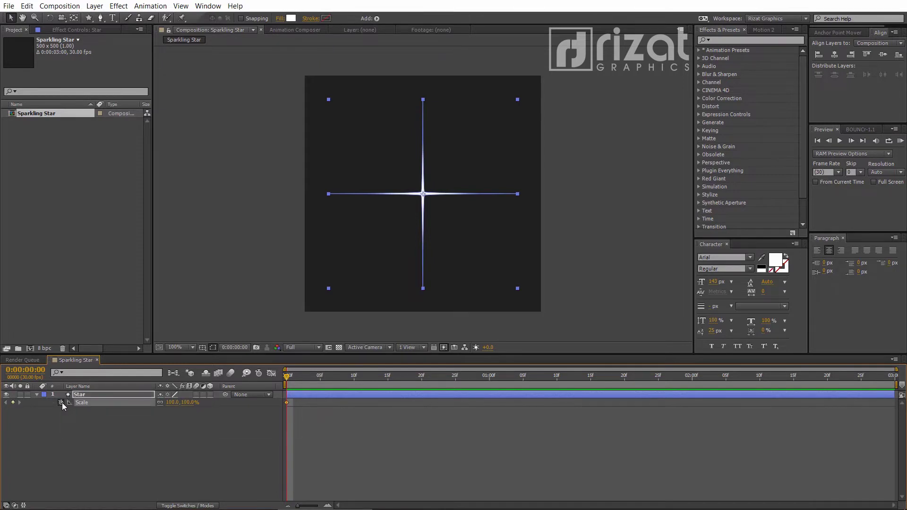
Step: Keyframe the Star's Scale at 0% at 0 s and 2 s, and 100% at 1 s
{"action": "left_click", "coordinate": [62, 403]}
{"action": "left_click", "coordinate": [173, 402]}
{"action": "type", "text": "00"}
{"action": "key", "text": "Return"}
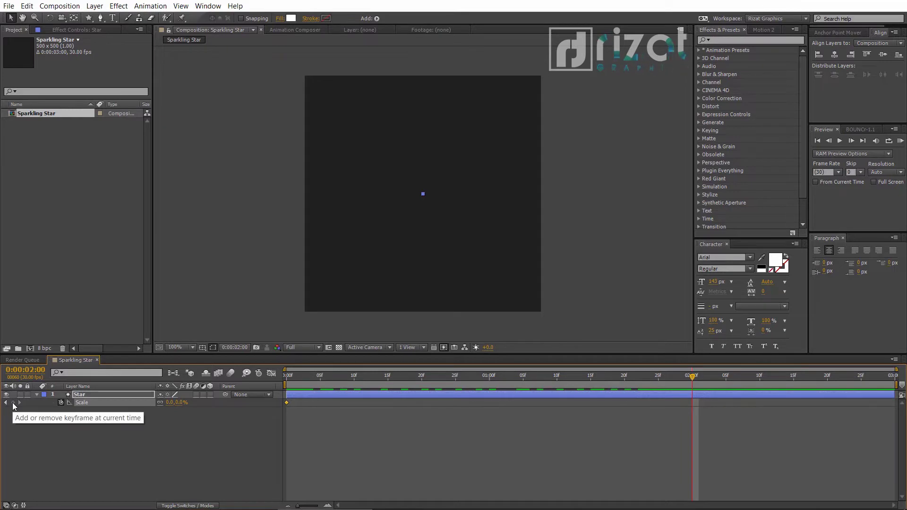
{"action": "left_click", "coordinate": [13, 403]}
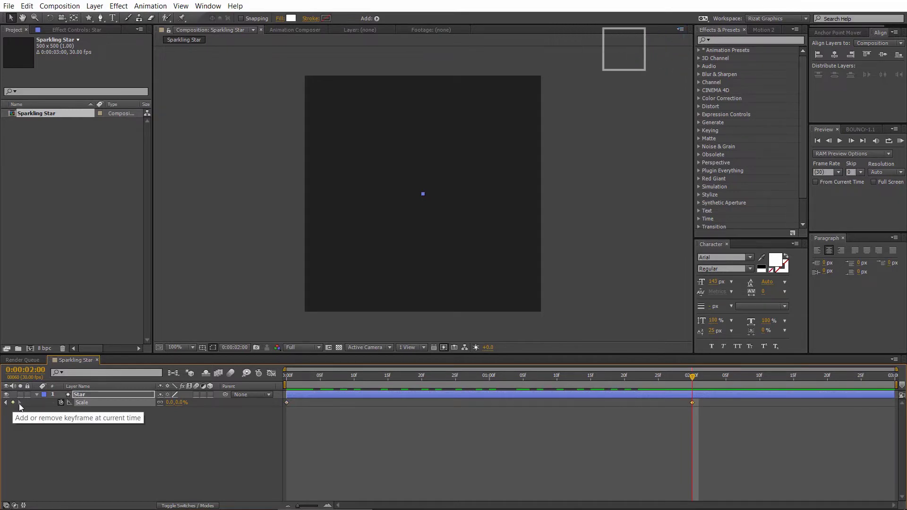
{"action": "left_click", "coordinate": [489, 378]}
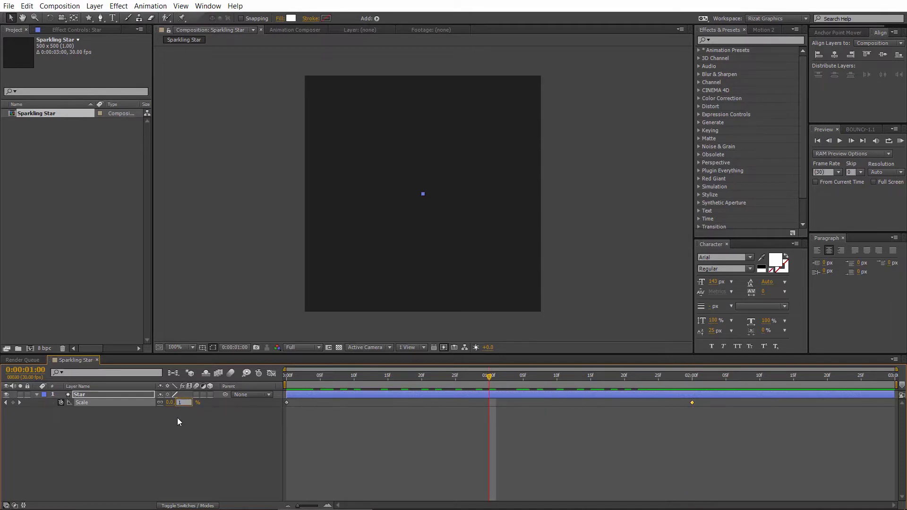
{"action": "type", "text": "00"}
{"action": "key", "text": "Return"}
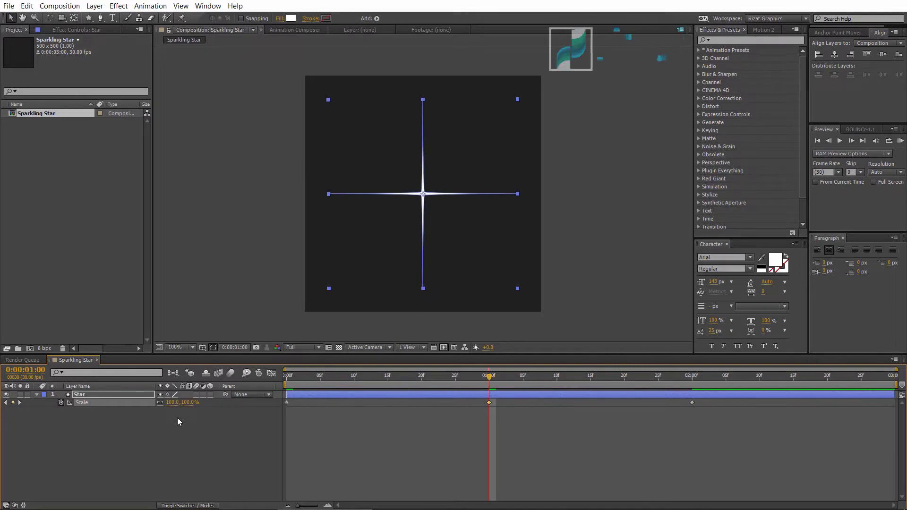
Step: Preview the star growing and shrinking
{"action": "left_click", "coordinate": [177, 418]}
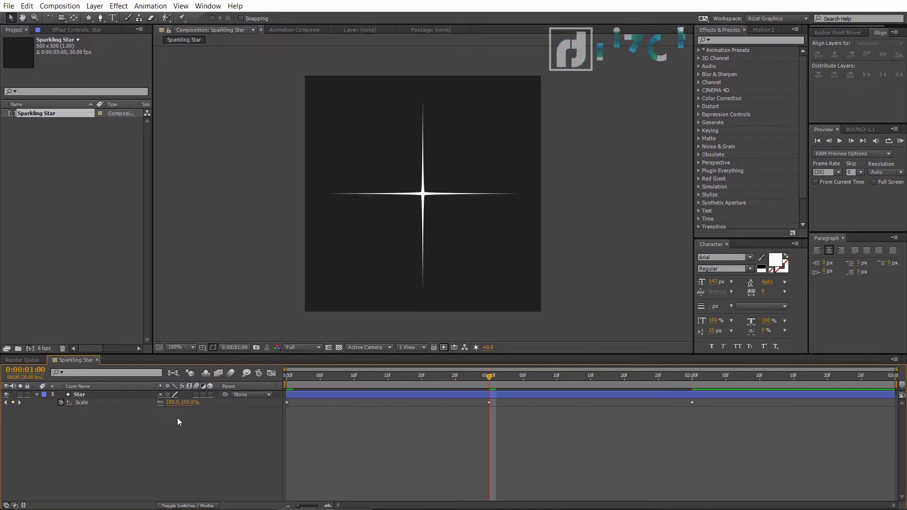
{"action": "left_click", "coordinate": [901, 142]}
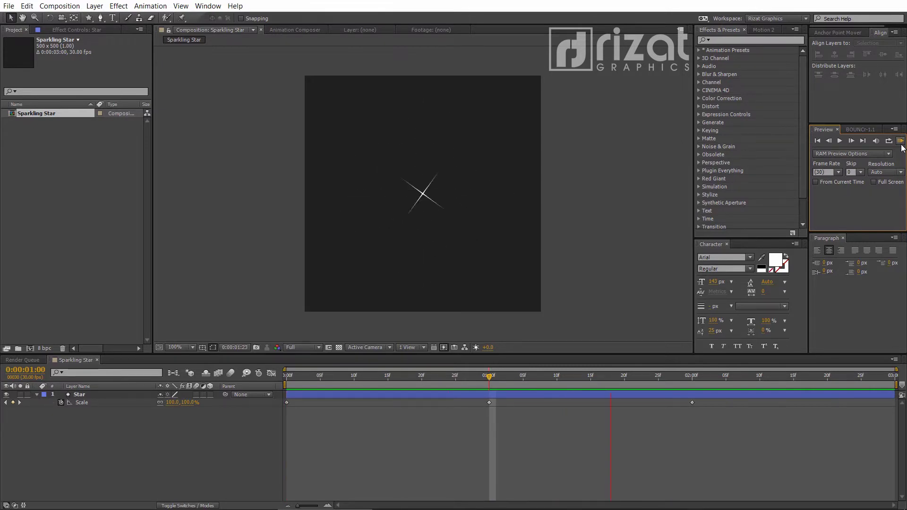
{"action": "left_click", "coordinate": [902, 148]}
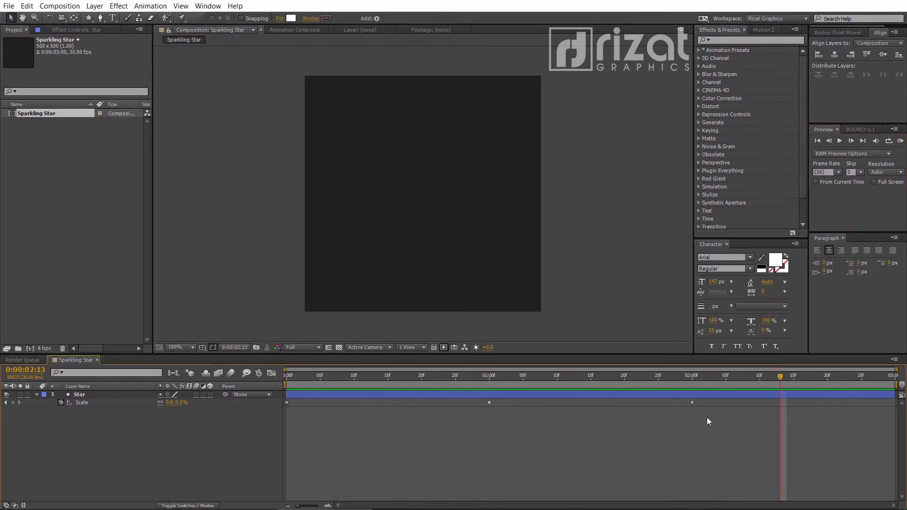
Step: Apply Easy Ease to all Scale and Rotation keyframes and preview the eased twinkle
{"action": "left_click", "coordinate": [707, 395]}
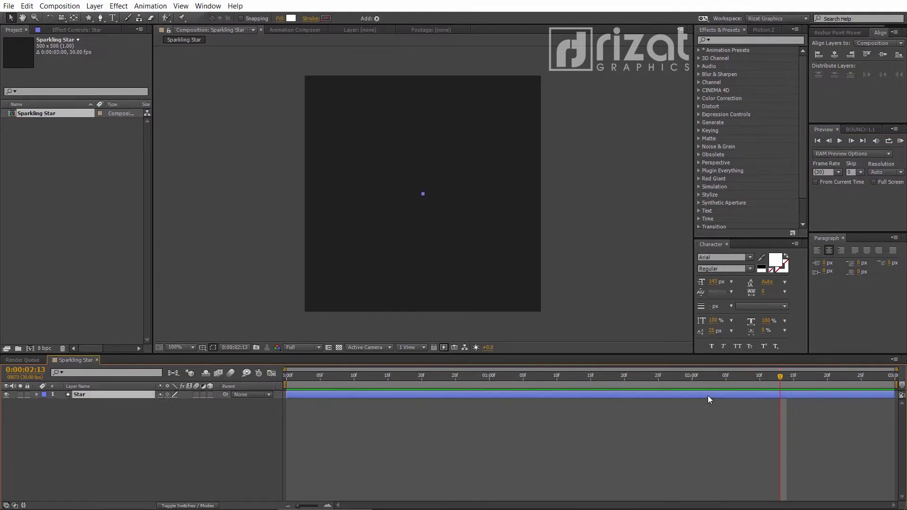
{"action": "key", "text": "shift+r"}
{"action": "left_click_drag", "start_coordinate": [705, 429], "coordinate": [281, 403]}
{"action": "right_click", "coordinate": [286, 410]}
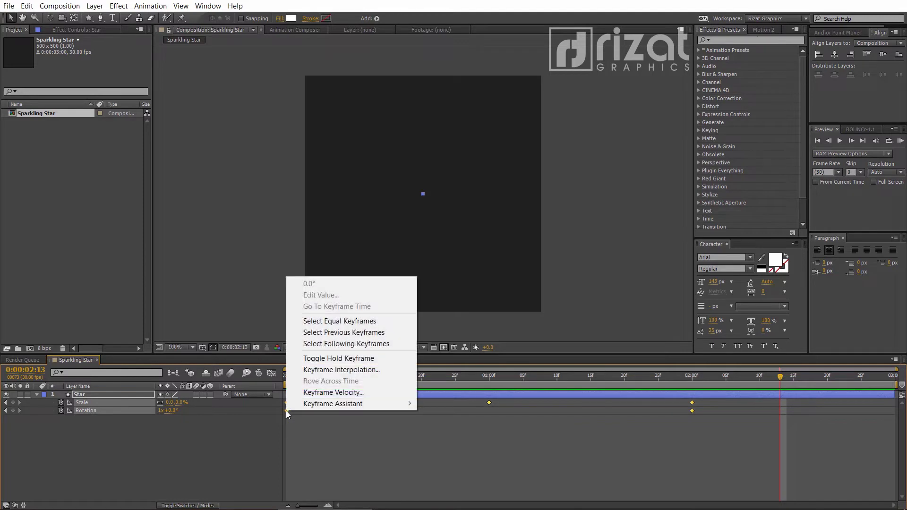
{"action": "mouse_move", "coordinate": [362, 405]}
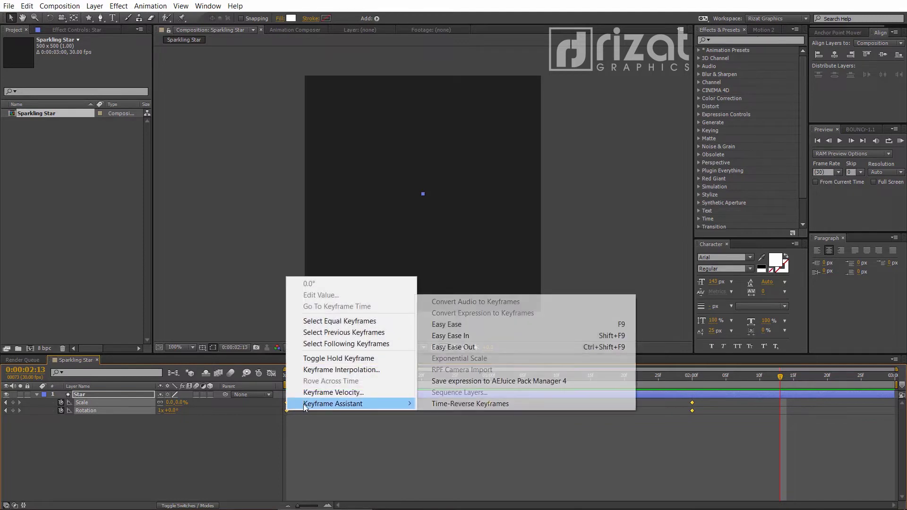
{"action": "left_click", "coordinate": [442, 325]}
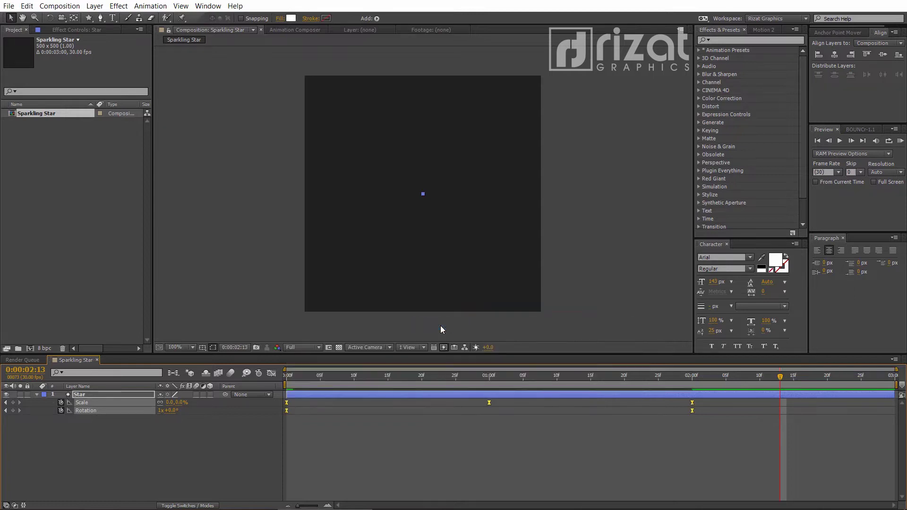
{"action": "left_click", "coordinate": [902, 141]}
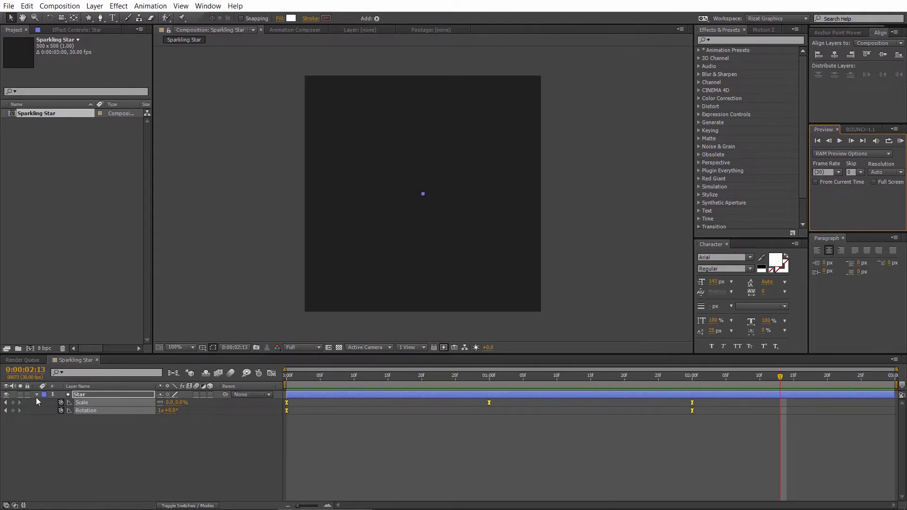
Step: Add the Sparkling Star composition to the Render Queue
{"action": "left_click", "coordinate": [37, 395]}
{"action": "left_click", "coordinate": [41, 113]}
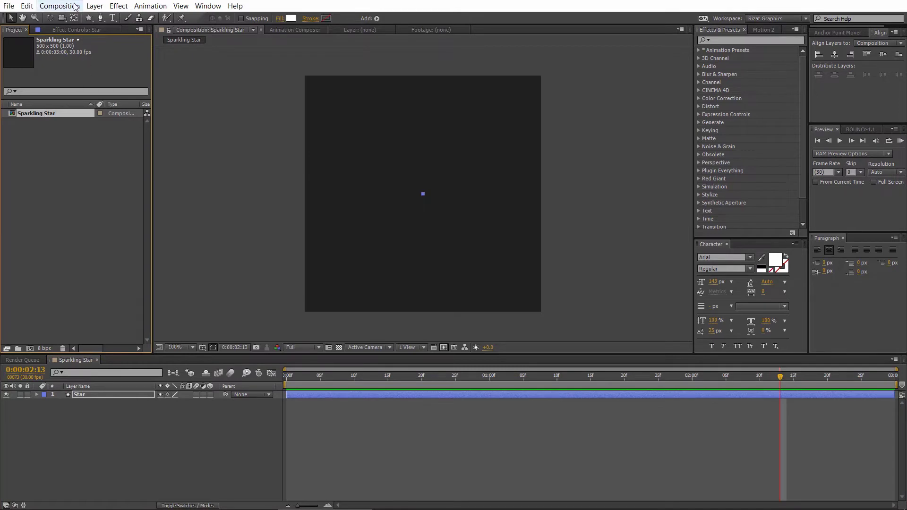
{"action": "left_click", "coordinate": [60, 5]}
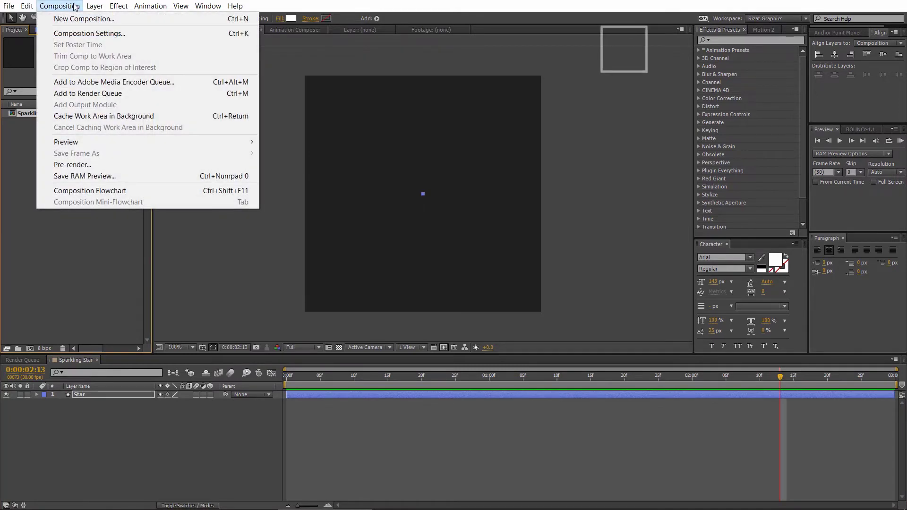
{"action": "left_click", "coordinate": [83, 93]}
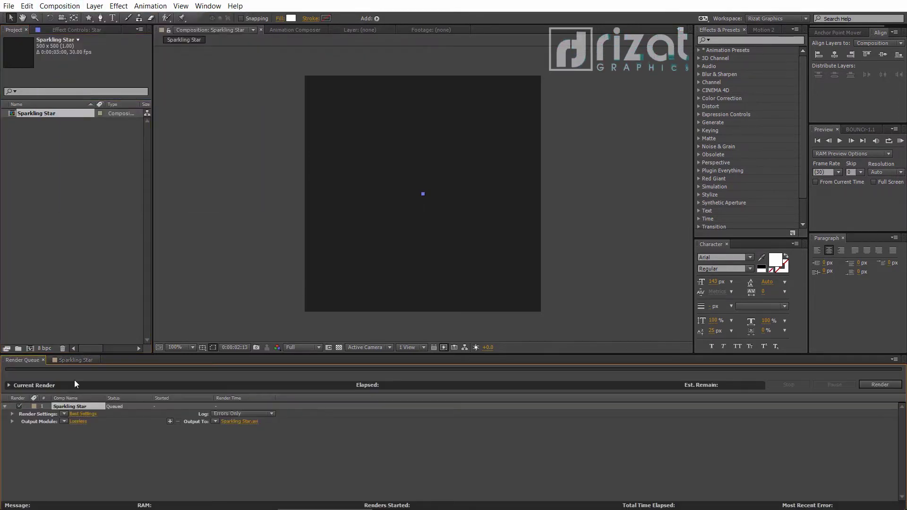
Step: Set the output to QuickTime with RGB + Alpha and PNG codec, then render
{"action": "left_click", "coordinate": [78, 421]}
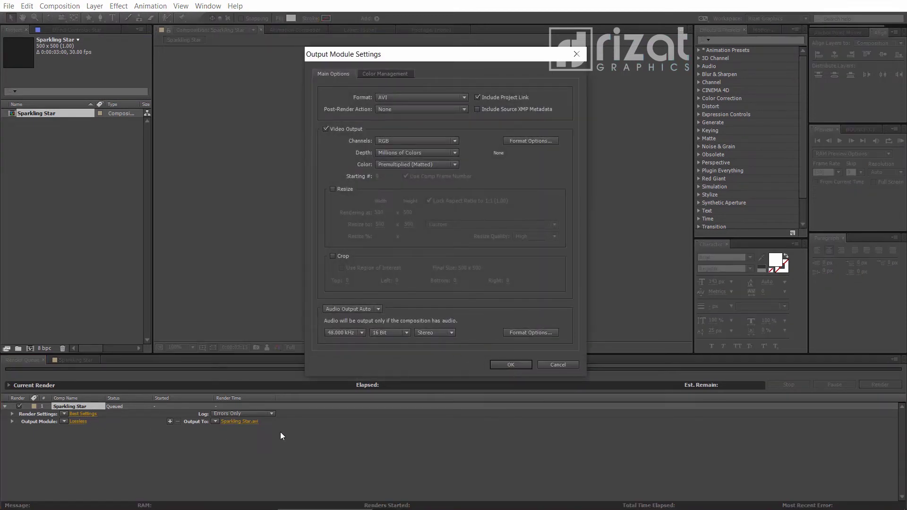
{"action": "left_click", "coordinate": [417, 99]}
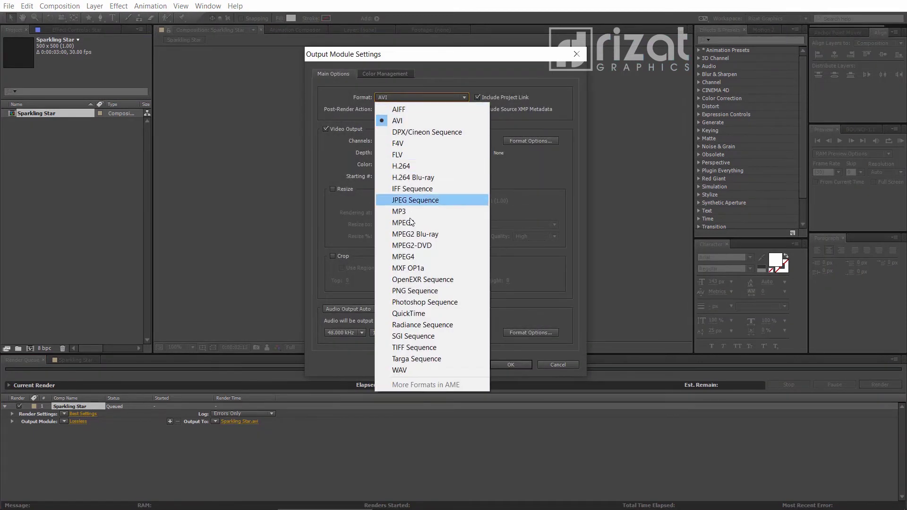
{"action": "left_click", "coordinate": [422, 315]}
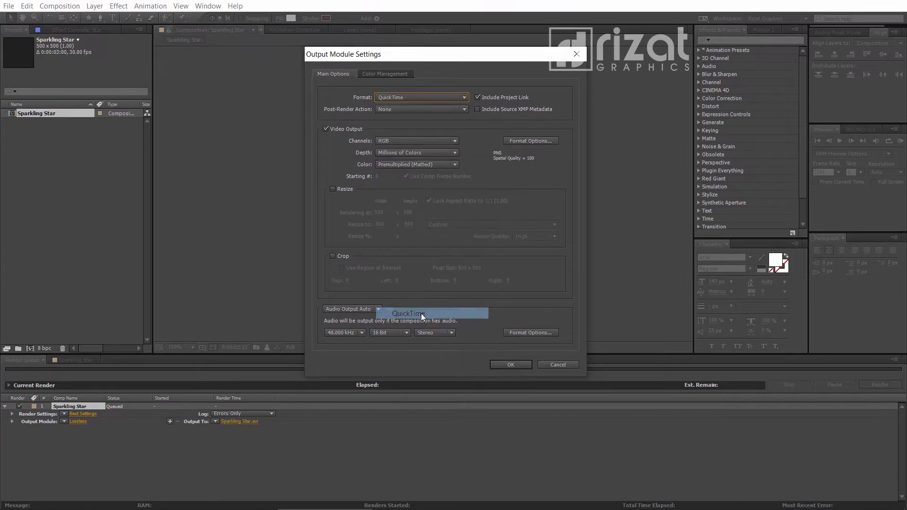
{"action": "left_click", "coordinate": [402, 140]}
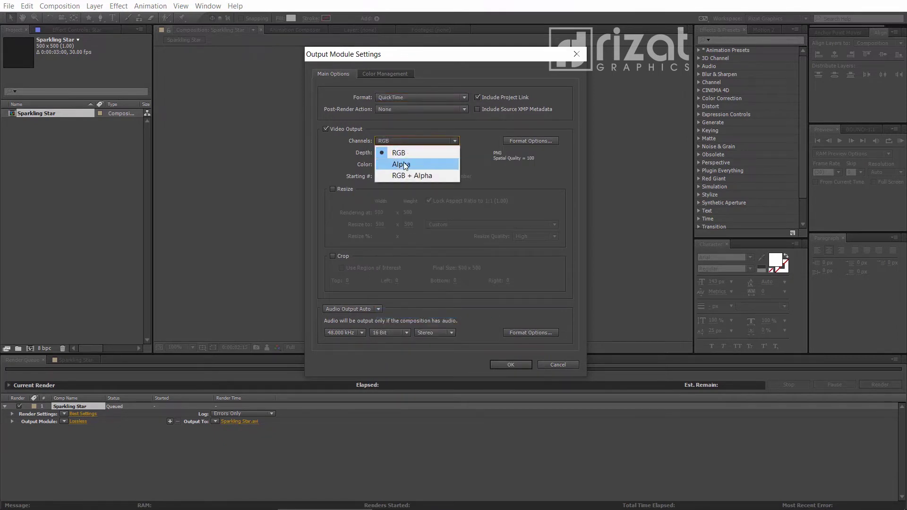
{"action": "left_click", "coordinate": [406, 177]}
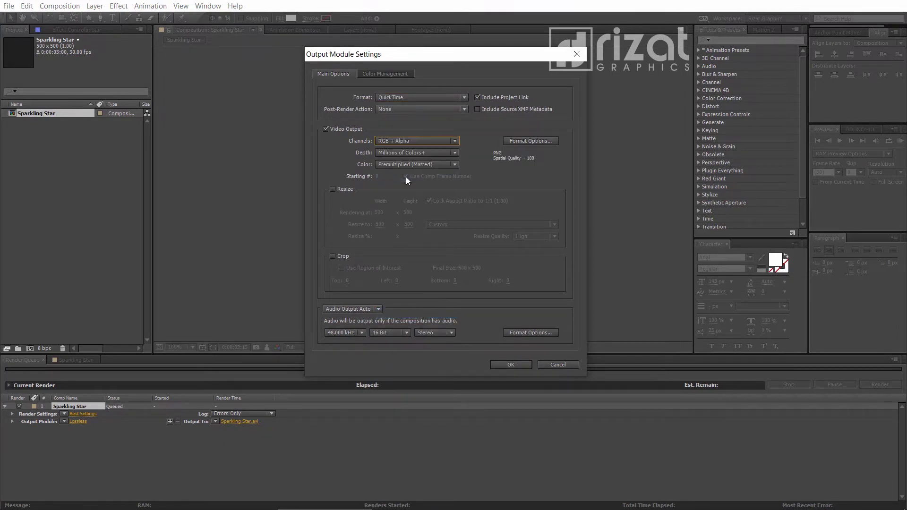
{"action": "left_click", "coordinate": [520, 143]}
{"action": "left_click", "coordinate": [453, 96]}
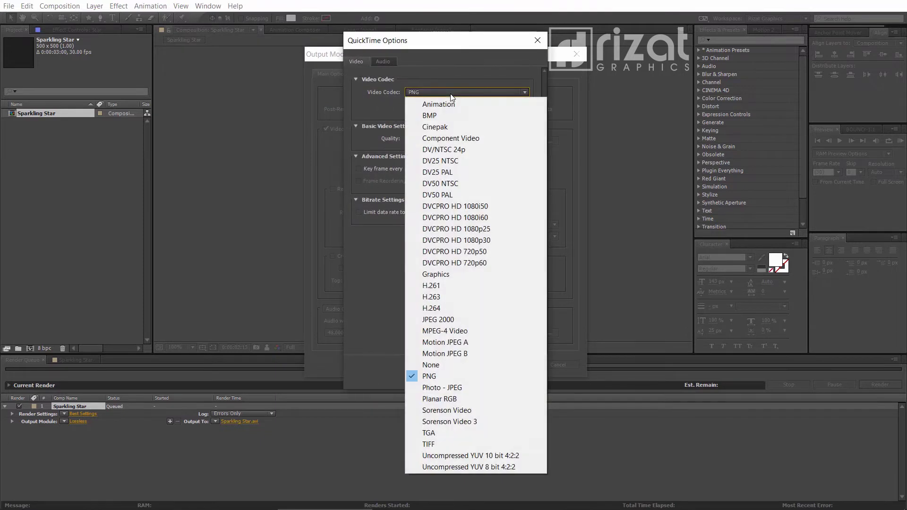
{"action": "left_click", "coordinate": [438, 376]}
{"action": "left_click", "coordinate": [471, 375]}
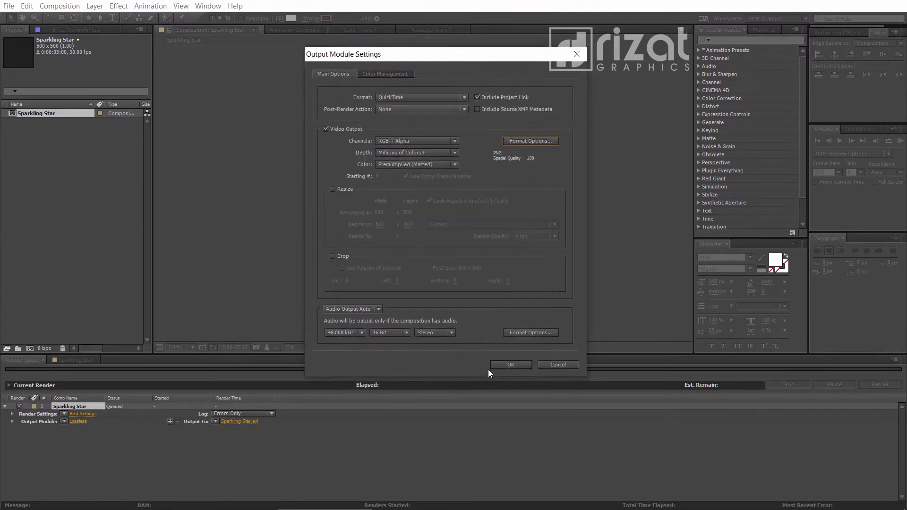
{"action": "left_click", "coordinate": [501, 364]}
{"action": "left_click", "coordinate": [866, 386]}
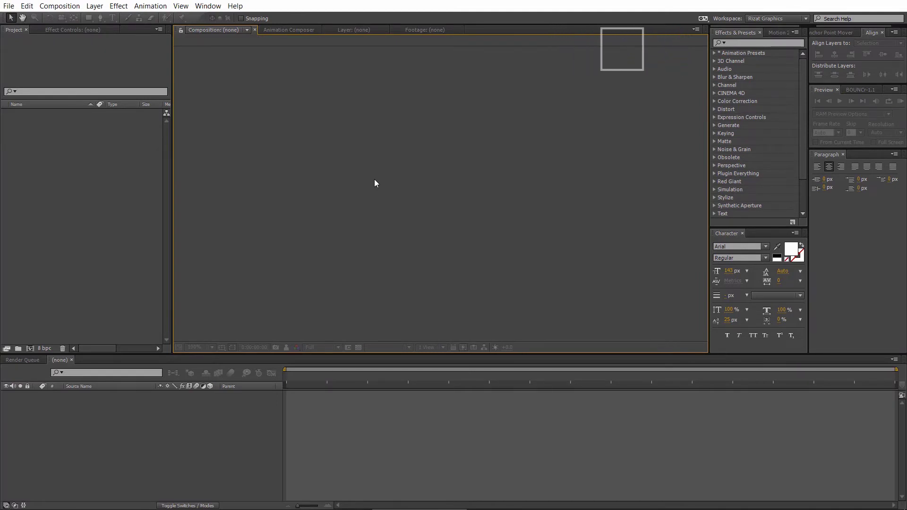
Step: Create the Sparkling Star Tutorial composition at 1920 × 1080, 30 fps, lasting 0:00:10:00
{"action": "left_click", "coordinate": [59, 5]}
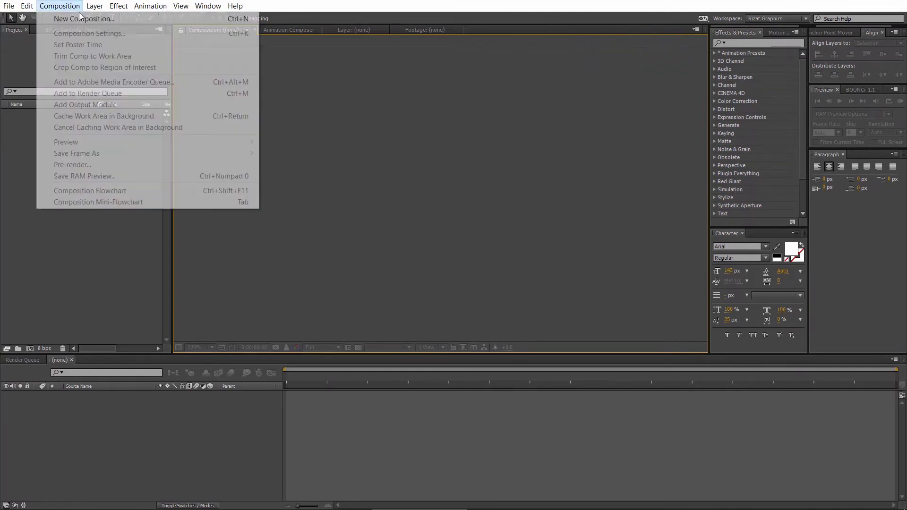
{"action": "left_click", "coordinate": [78, 19]}
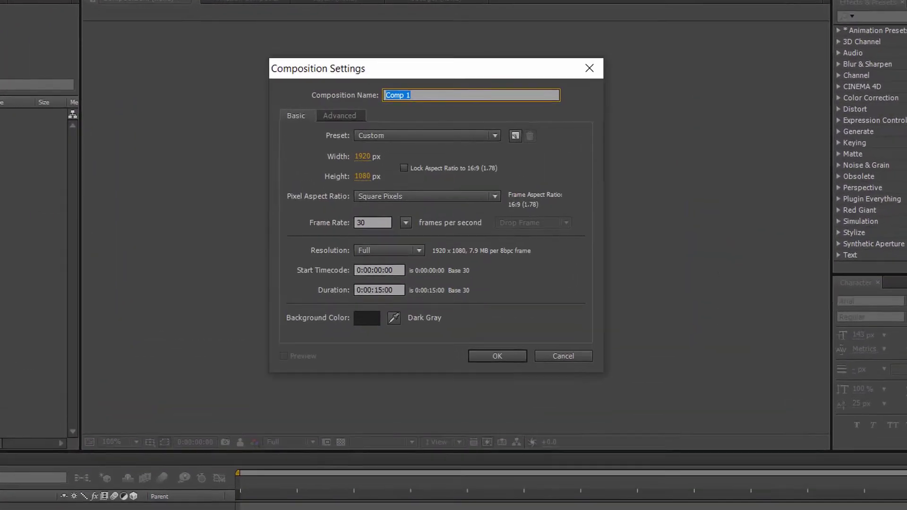
{"action": "type", "text": "S"}
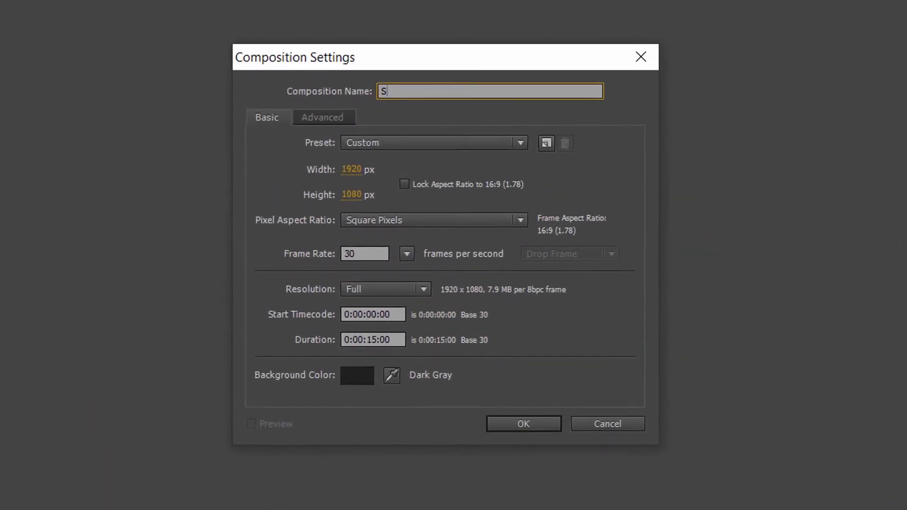
{"action": "type", "text": "parkling Star Tu"}
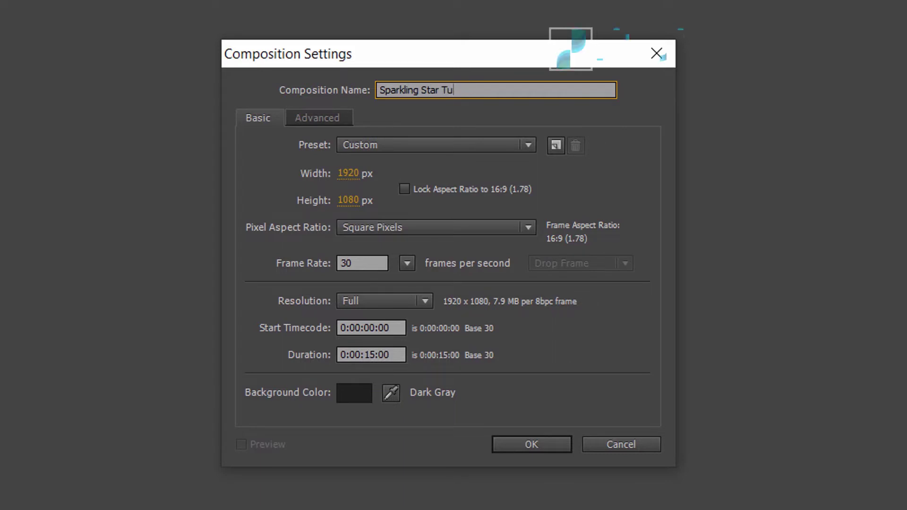
{"action": "type", "text": "torial"}
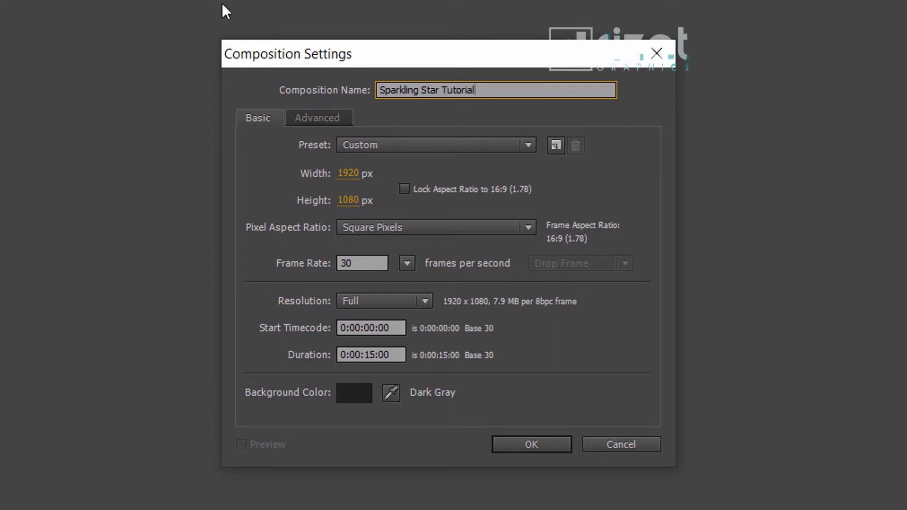
{"action": "left_click", "coordinate": [355, 178]}
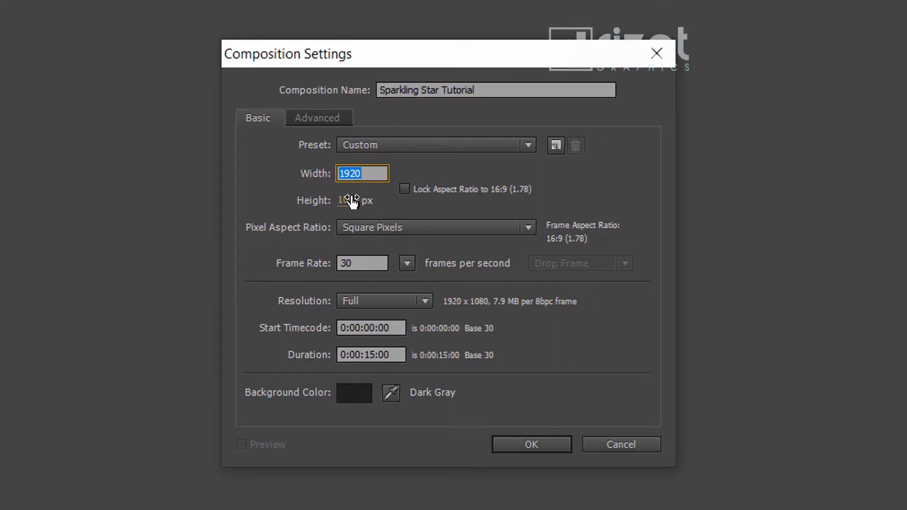
{"action": "left_click", "coordinate": [353, 200]}
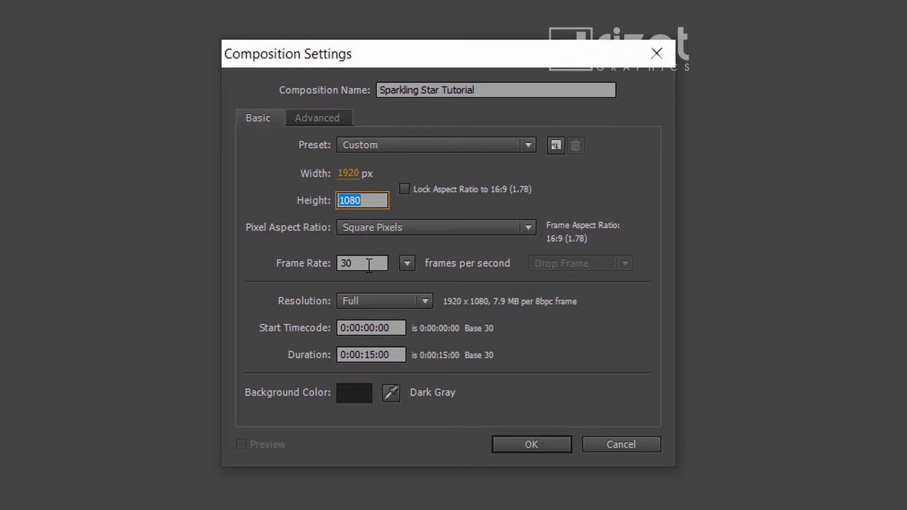
{"action": "left_click", "coordinate": [339, 263]}
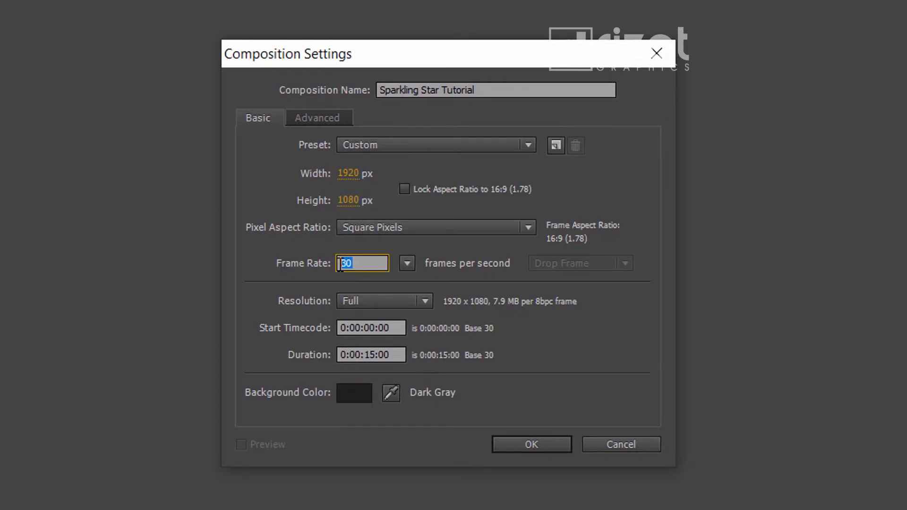
{"action": "left_click", "coordinate": [376, 355]}
{"action": "key", "text": "BackSpace"}
{"action": "type", "text": "0"}
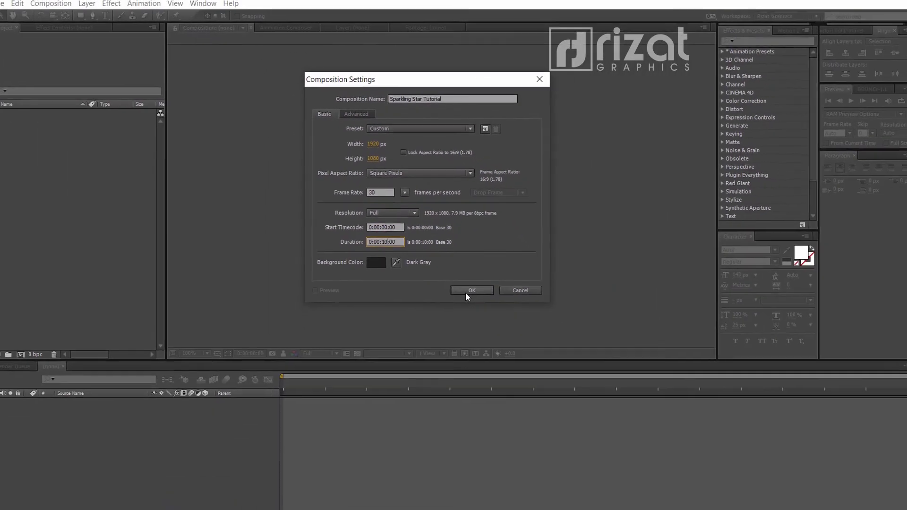
{"action": "left_click", "coordinate": [465, 291]}
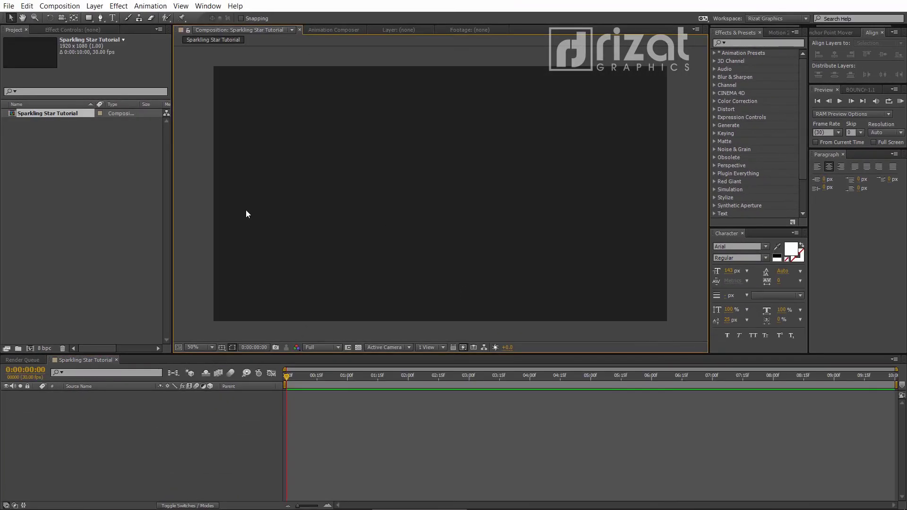
Step: Import the Luxury, Sparkling Star and Trophy files into the project
{"action": "left_click", "coordinate": [10, 6]}
{"action": "mouse_move", "coordinate": [44, 138]}
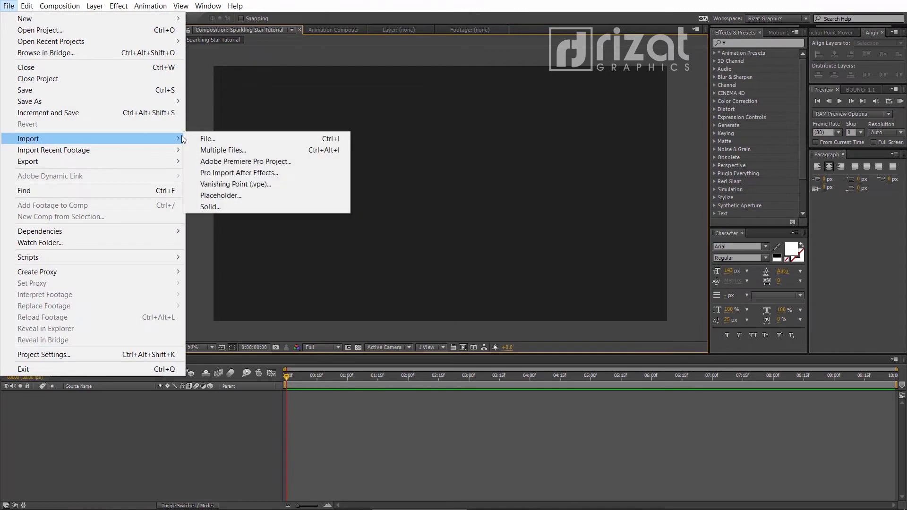
{"action": "left_click", "coordinate": [232, 139]}
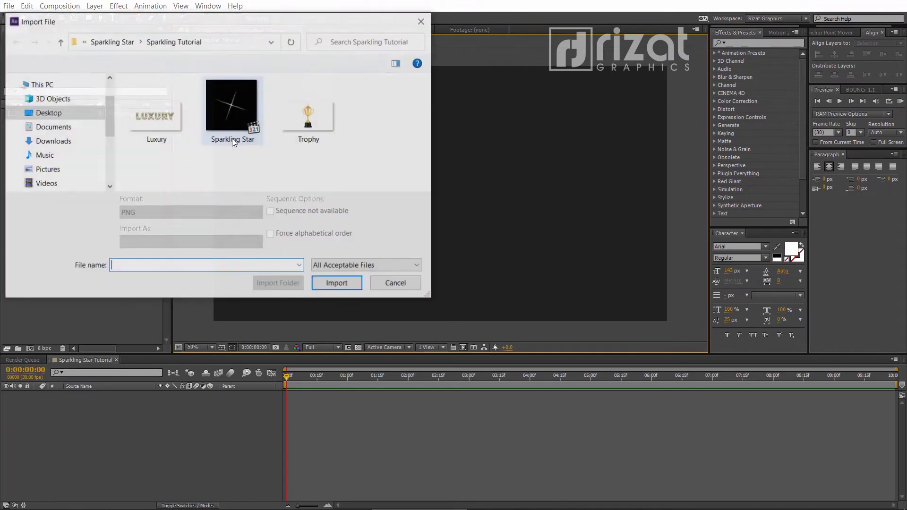
{"action": "left_click_drag", "start_coordinate": [326, 159], "coordinate": [159, 118]}
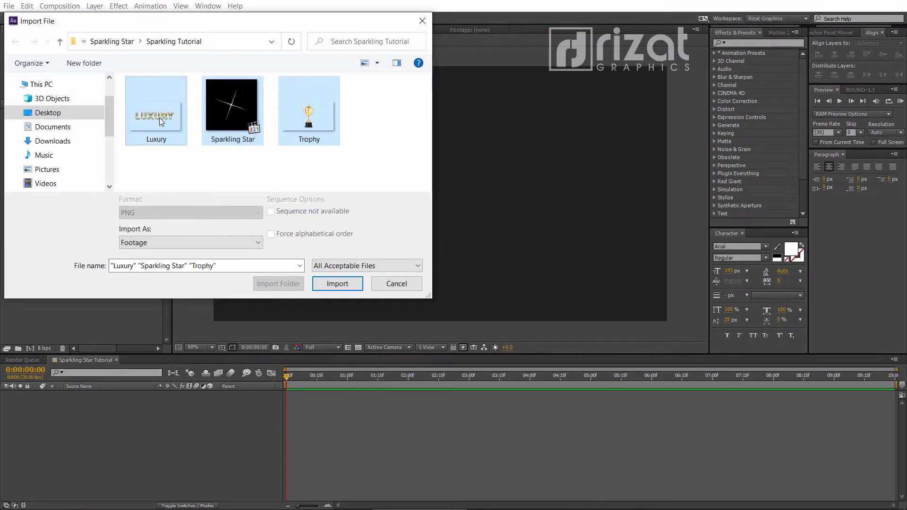
{"action": "left_click", "coordinate": [334, 289]}
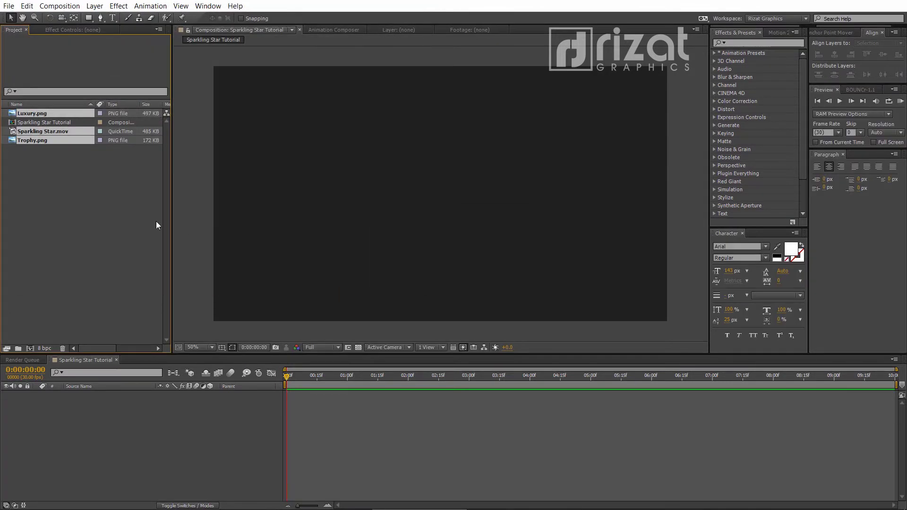
Step: Add Trophy.png and then Sparkling Star.mov to the composition, with the star clip on top
{"action": "left_click", "coordinate": [41, 151]}
{"action": "left_click_drag", "start_coordinate": [34, 143], "coordinate": [60, 348]}
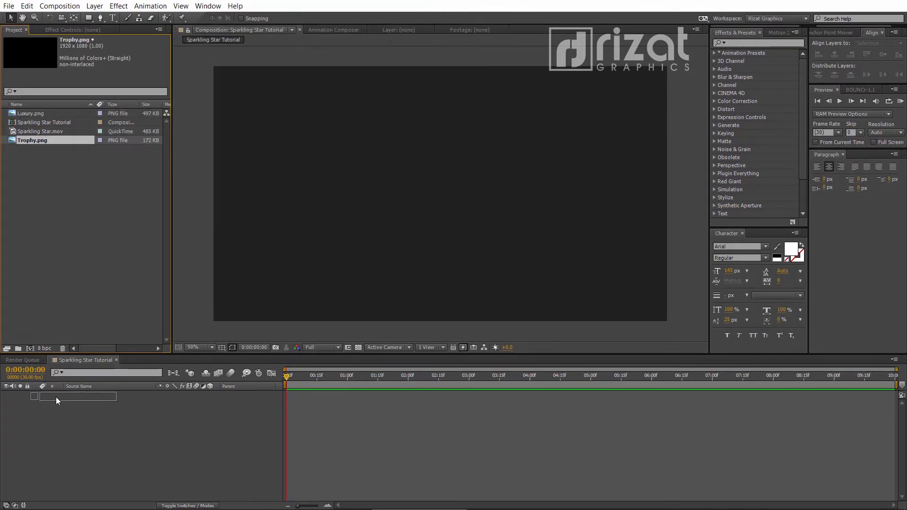
{"action": "left_click_drag", "start_coordinate": [56, 397], "coordinate": [58, 397]}
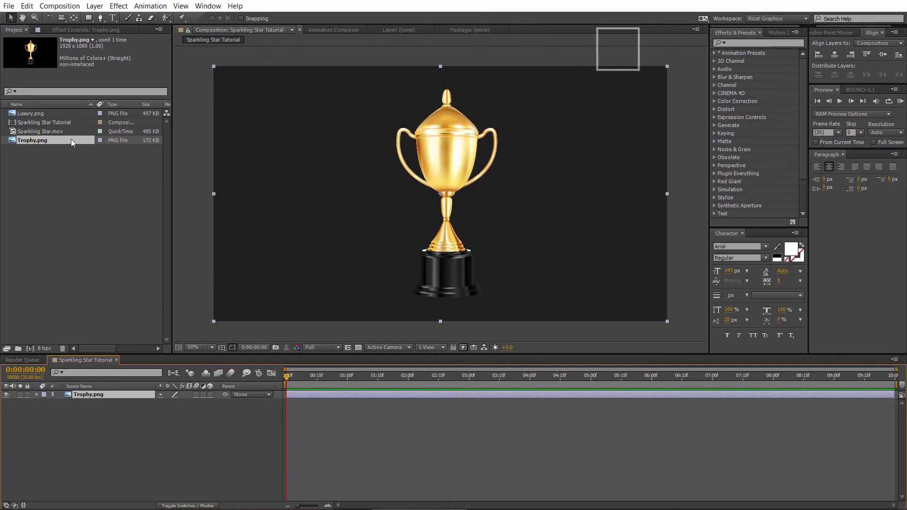
{"action": "left_click_drag", "start_coordinate": [42, 131], "coordinate": [80, 356]}
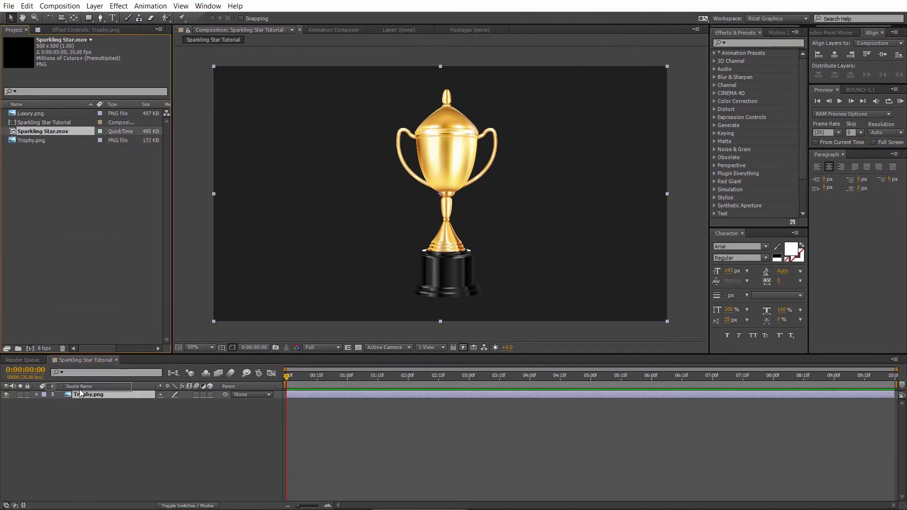
{"action": "left_click_drag", "start_coordinate": [79, 393], "coordinate": [79, 394]}
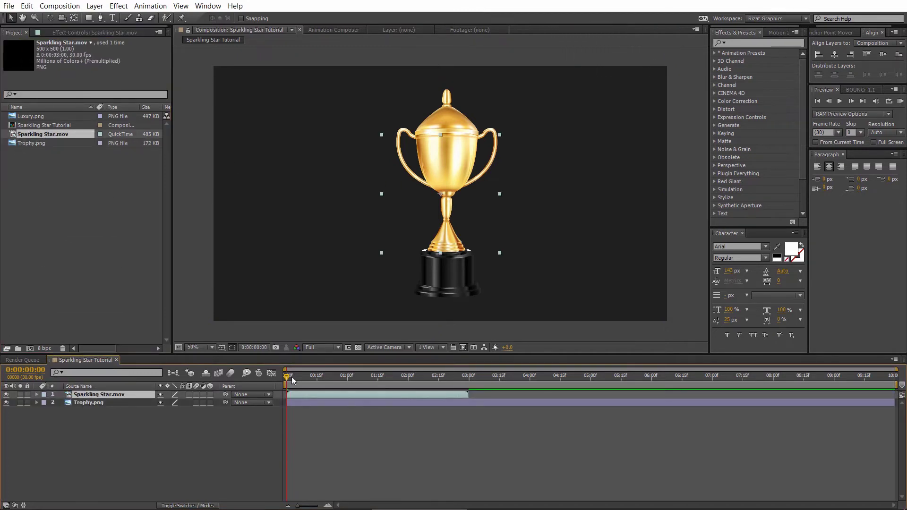
{"action": "left_click_drag", "start_coordinate": [332, 382], "coordinate": [360, 381]}
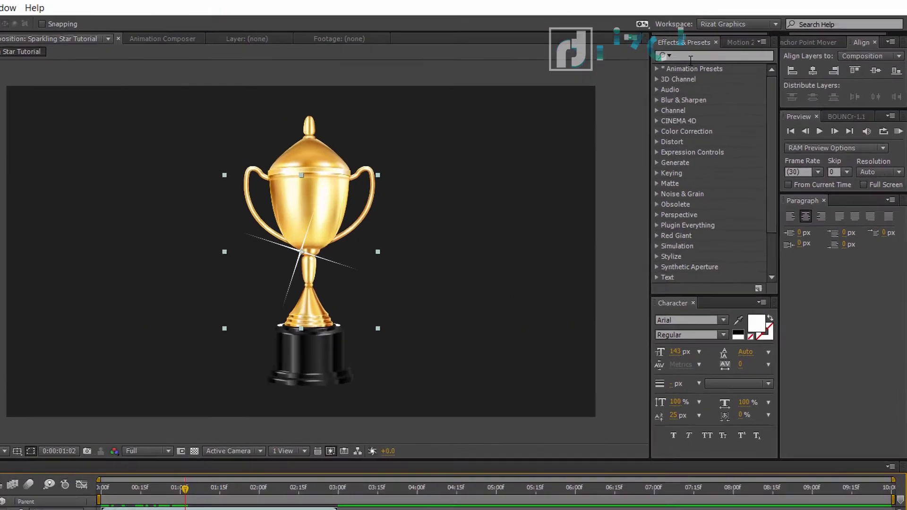
Step: Search Effects & Presets for 'Glow' and drop it onto the Sparkling Star.mov layer
{"action": "left_click", "coordinate": [741, 44]}
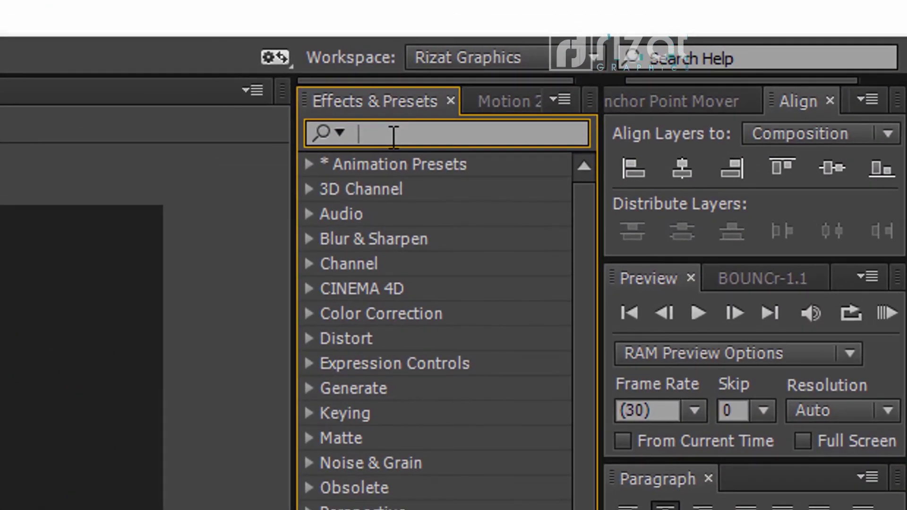
{"action": "type", "text": "Glow"}
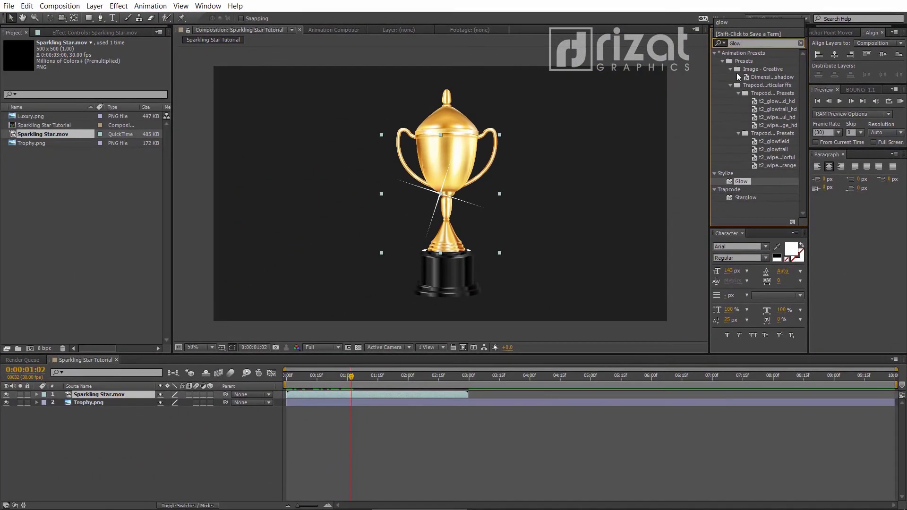
{"action": "left_click_drag", "start_coordinate": [745, 181], "coordinate": [398, 359]}
{"action": "left_click_drag", "start_coordinate": [393, 392], "coordinate": [393, 393]}
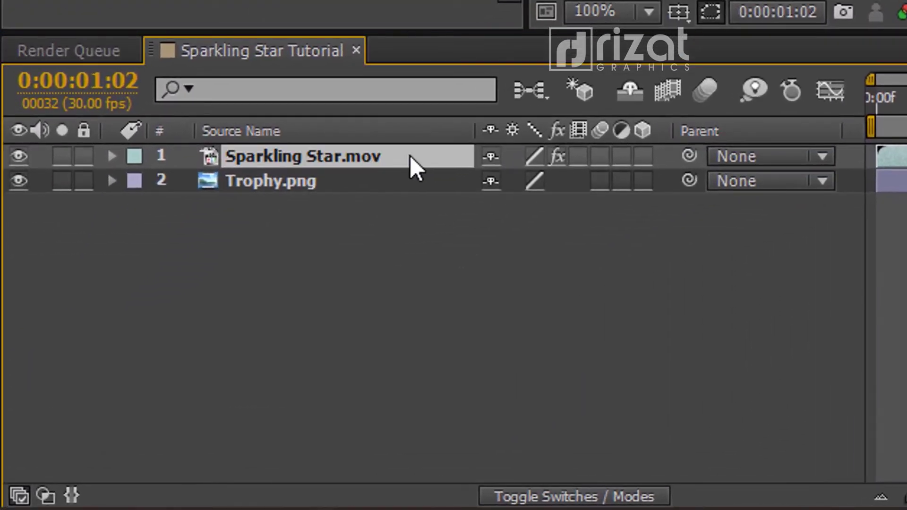
Step: Set the Sparkling Star.mov layer's Scale to 30%, then collapse its properties
{"action": "key", "text": "s"}
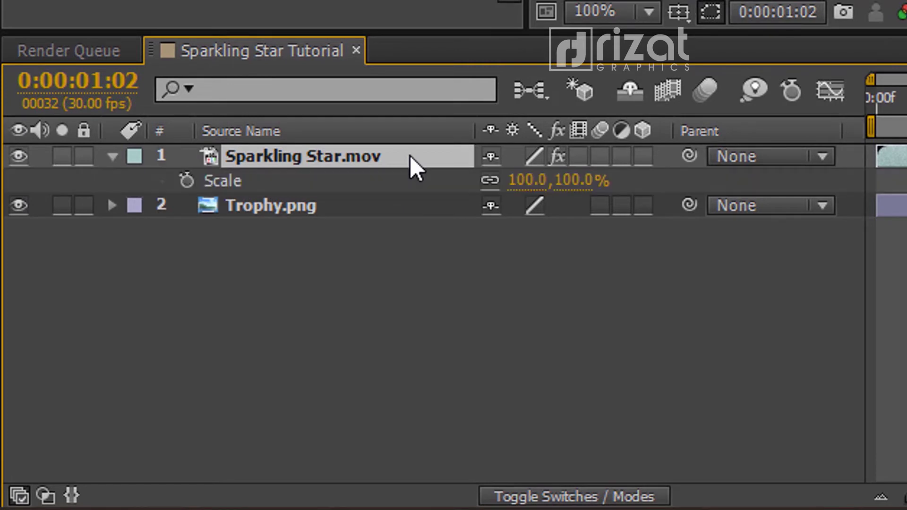
{"action": "left_click", "coordinate": [524, 180]}
{"action": "type", "text": "30"}
{"action": "key", "text": "Return"}
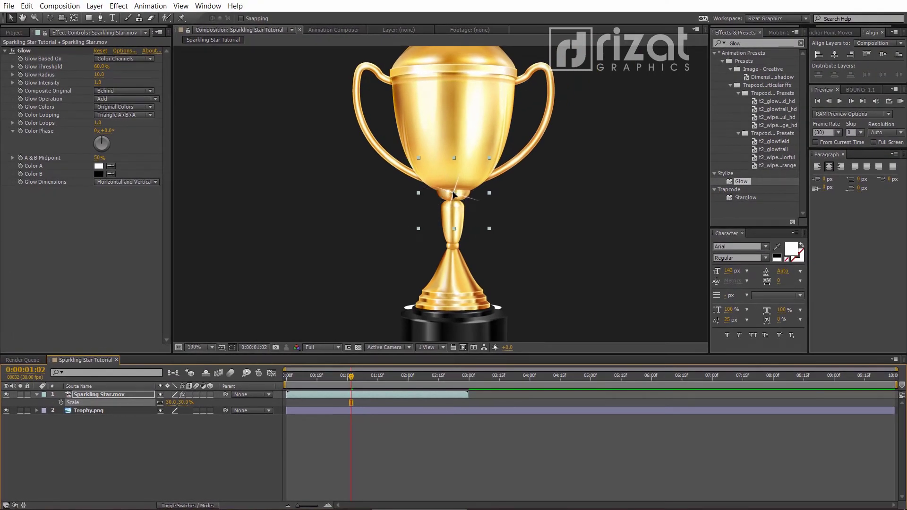
{"action": "scroll", "coordinate": [446, 236], "scroll_direction": "down", "scroll_amount": 2}
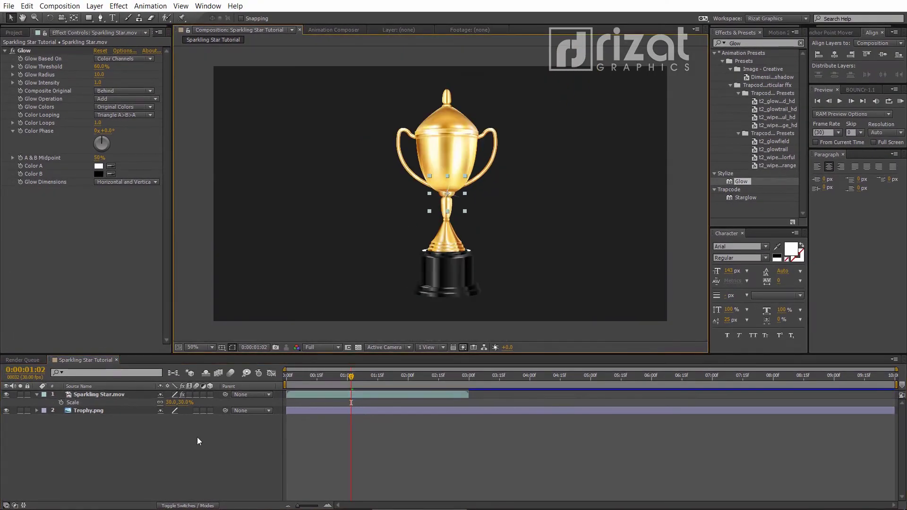
{"action": "left_click", "coordinate": [37, 395]}
Step: Duplicate the star layer repeatedly with Ctrl+D, moving copies to the trophy's top and base
{"action": "left_click", "coordinate": [81, 394]}
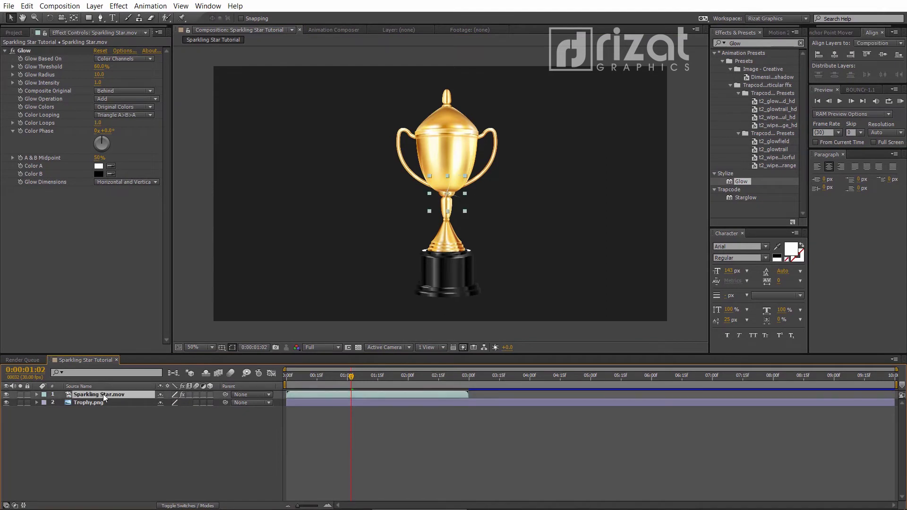
{"action": "key", "text": "ctrl+d"}
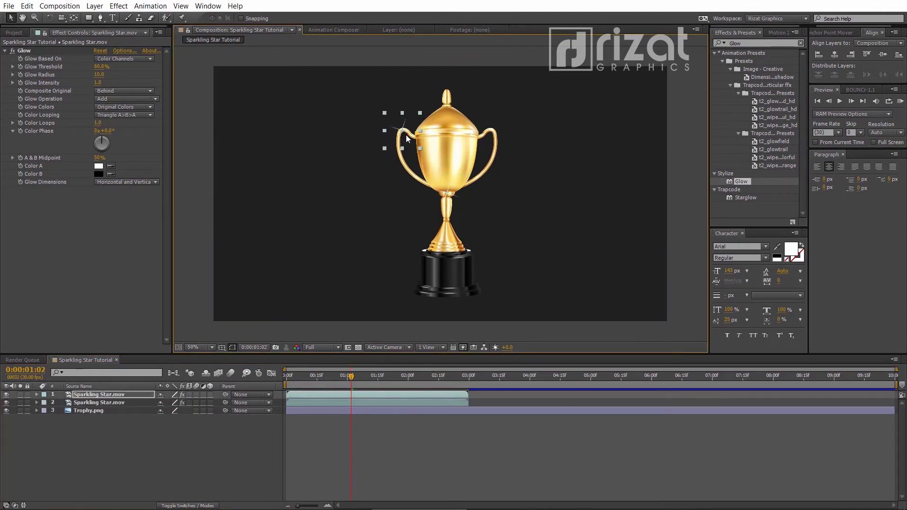
{"action": "key", "text": "ctrl+d"}
{"action": "left_click_drag", "start_coordinate": [407, 134], "coordinate": [493, 130]}
{"action": "key", "text": "ctrl+d"}
{"action": "key", "text": "ctrl+d"}
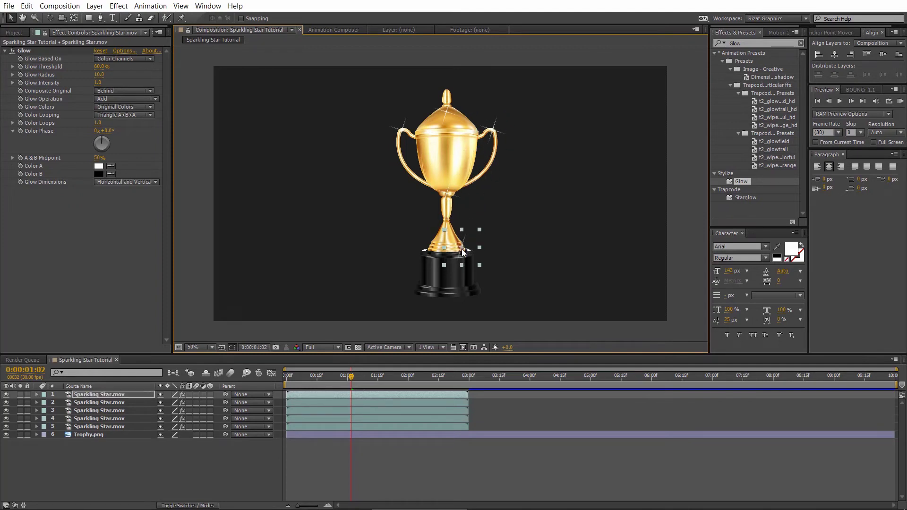
{"action": "key", "text": "ctrl+d"}
{"action": "left_click_drag", "start_coordinate": [440, 251], "coordinate": [409, 173]}
{"action": "key", "text": "ctrl+d"}
{"action": "key", "text": "ctrl+d"}
{"action": "key", "text": "ctrl+d"}
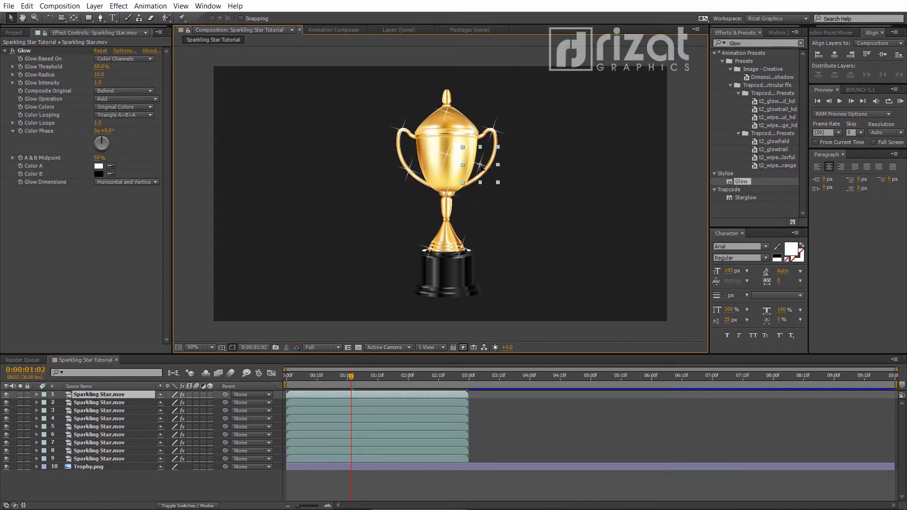
{"action": "key", "text": "Return"}
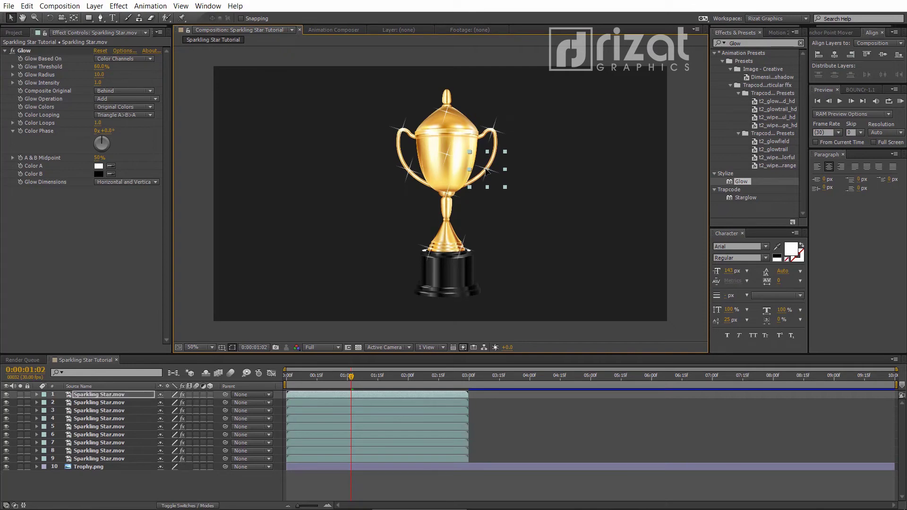
{"action": "left_click", "coordinate": [505, 423]}
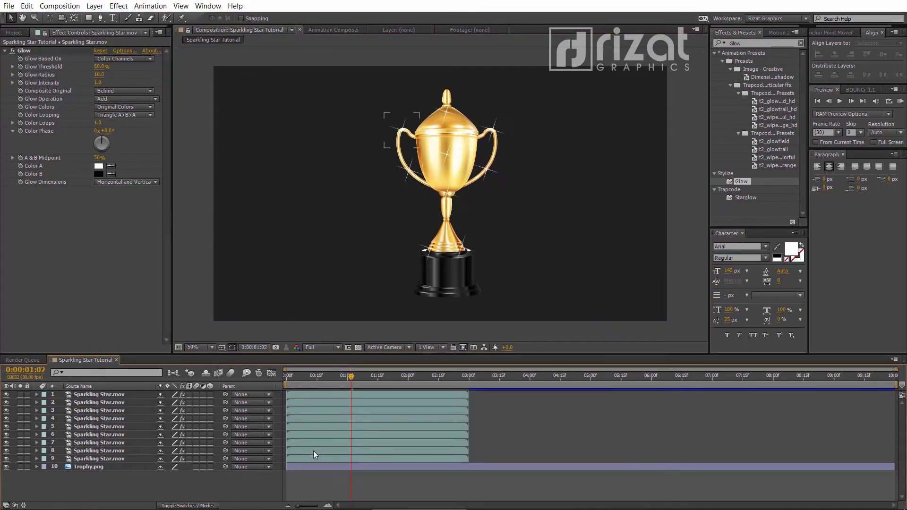
Step: Drag star layers 8 through 1 rightward in the timeline so each starts at a different time
{"action": "left_click_drag", "start_coordinate": [314, 451], "coordinate": [436, 439]}
{"action": "left_click_drag", "start_coordinate": [350, 435], "coordinate": [509, 425]}
{"action": "left_click_drag", "start_coordinate": [429, 427], "coordinate": [690, 408]}
{"action": "left_click_drag", "start_coordinate": [376, 419], "coordinate": [714, 400]}
{"action": "left_click_drag", "start_coordinate": [344, 410], "coordinate": [583, 384]}
{"action": "left_click_drag", "start_coordinate": [411, 392], "coordinate": [703, 390]}
Step: Time-reverse star layers 1 and 3
{"action": "right_click", "coordinate": [636, 395]}
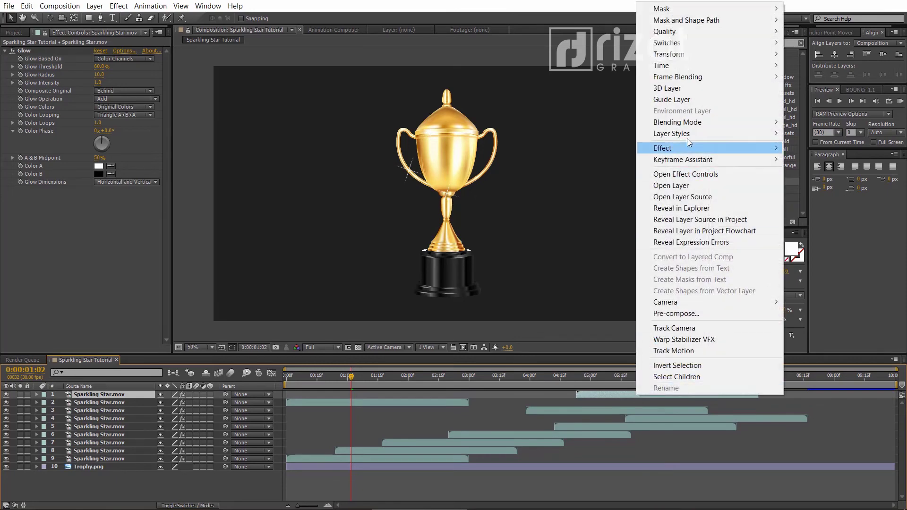
{"action": "mouse_move", "coordinate": [687, 71]}
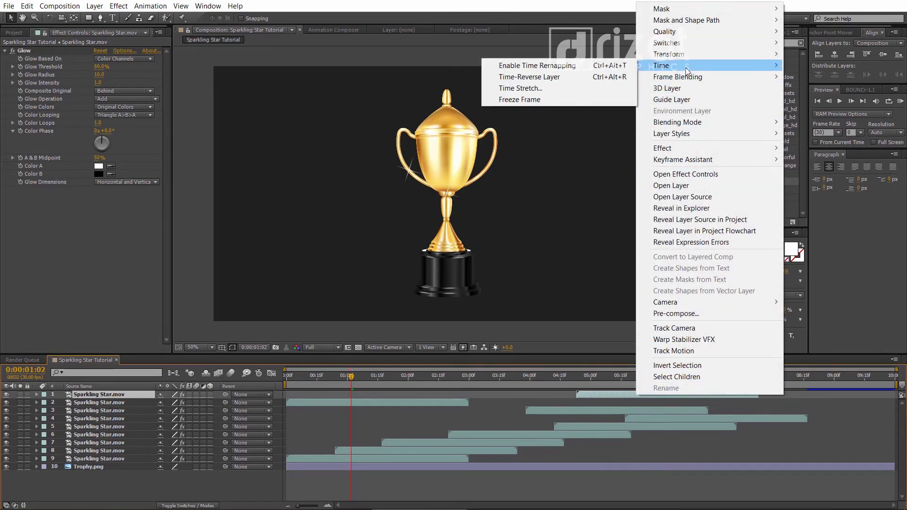
{"action": "left_click", "coordinate": [592, 77]}
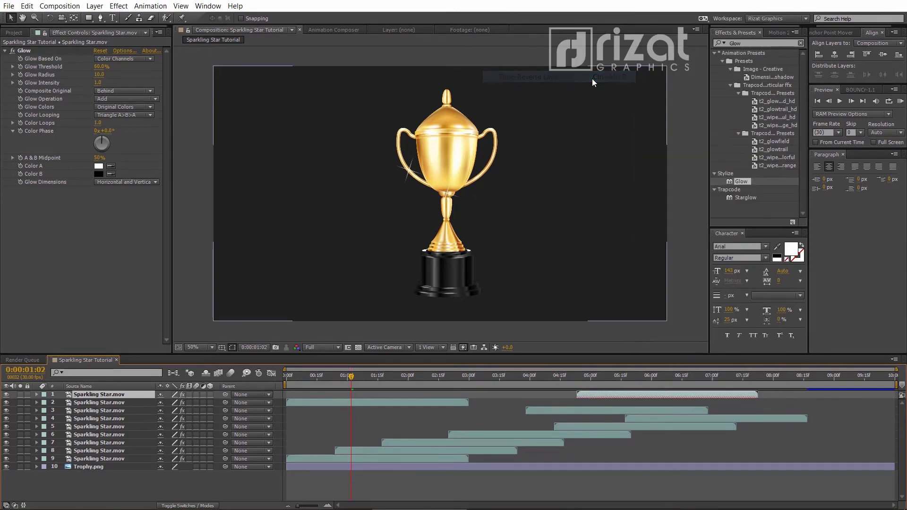
{"action": "right_click", "coordinate": [568, 409]}
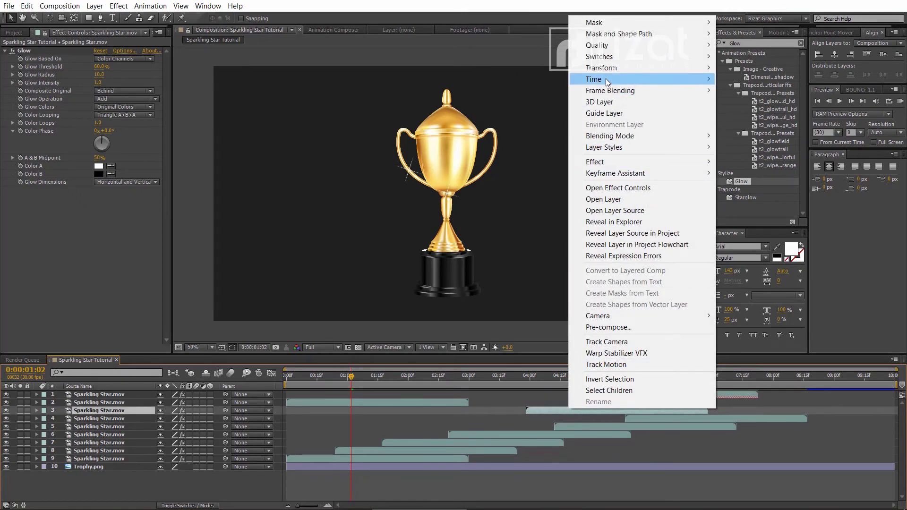
{"action": "mouse_move", "coordinate": [620, 78]}
{"action": "left_click", "coordinate": [732, 92]}
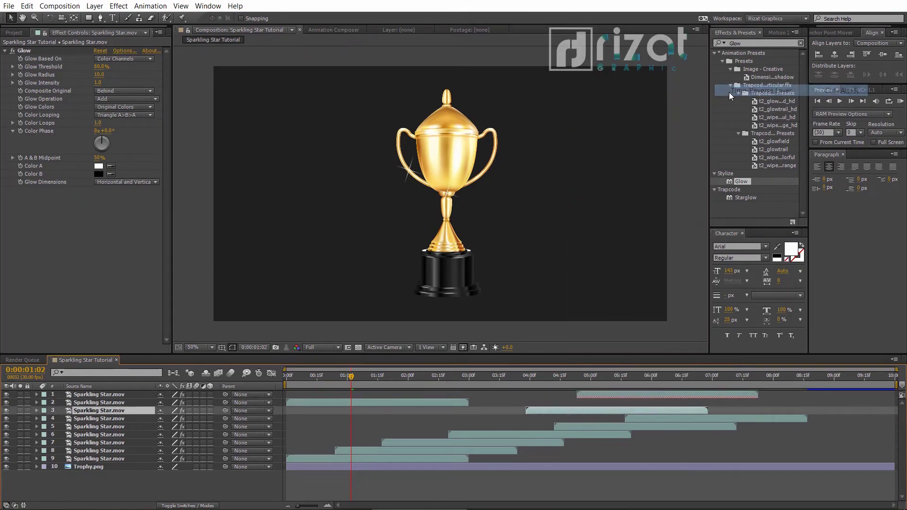
Step: Time-reverse star layers 6 and 9, and set the current time to 0:00:08:15
{"action": "right_click", "coordinate": [501, 435]}
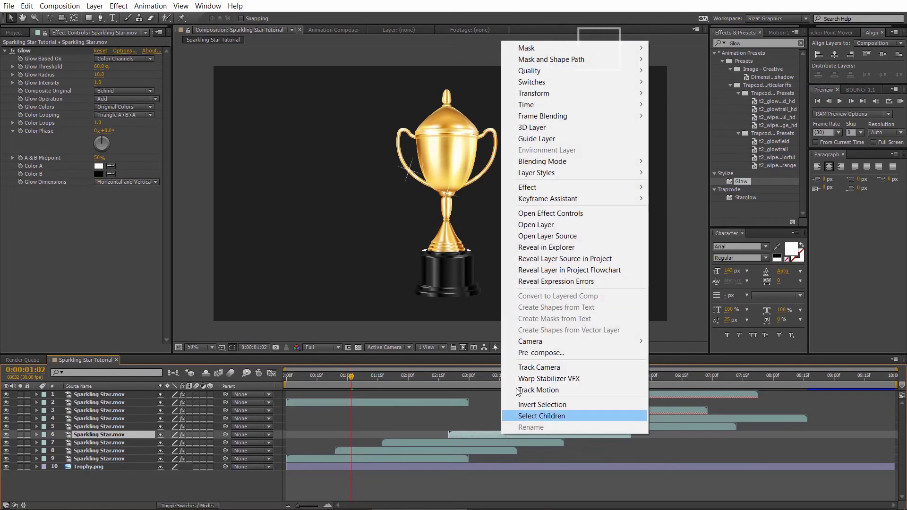
{"action": "mouse_move", "coordinate": [565, 106]}
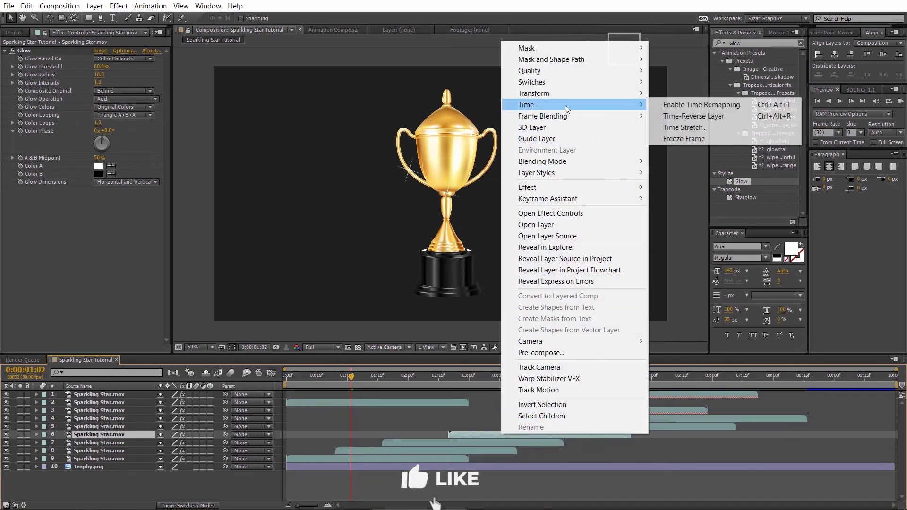
{"action": "left_click", "coordinate": [694, 120]}
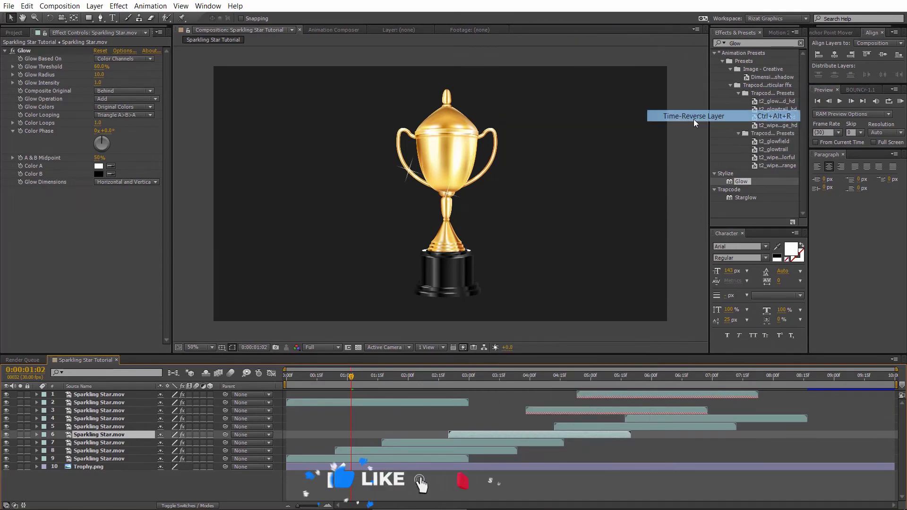
{"action": "right_click", "coordinate": [385, 457]}
{"action": "mouse_move", "coordinate": [496, 128]}
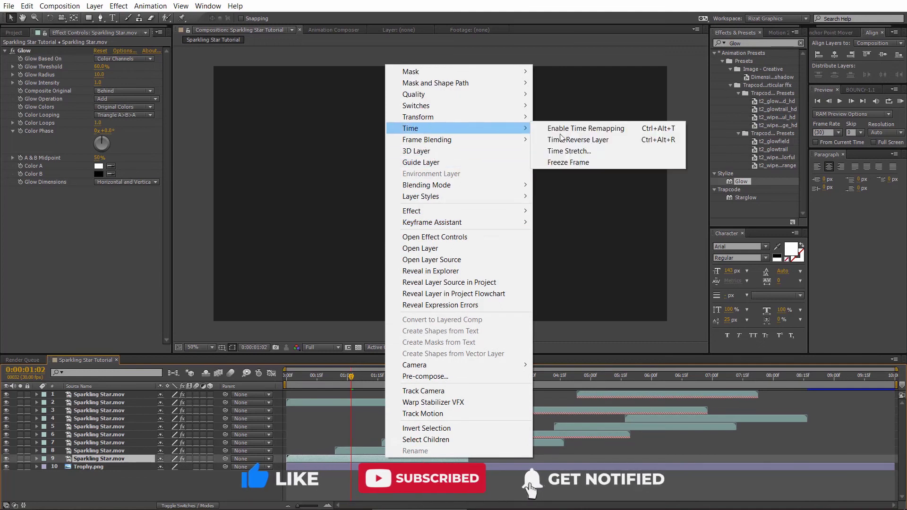
{"action": "left_click", "coordinate": [594, 139]}
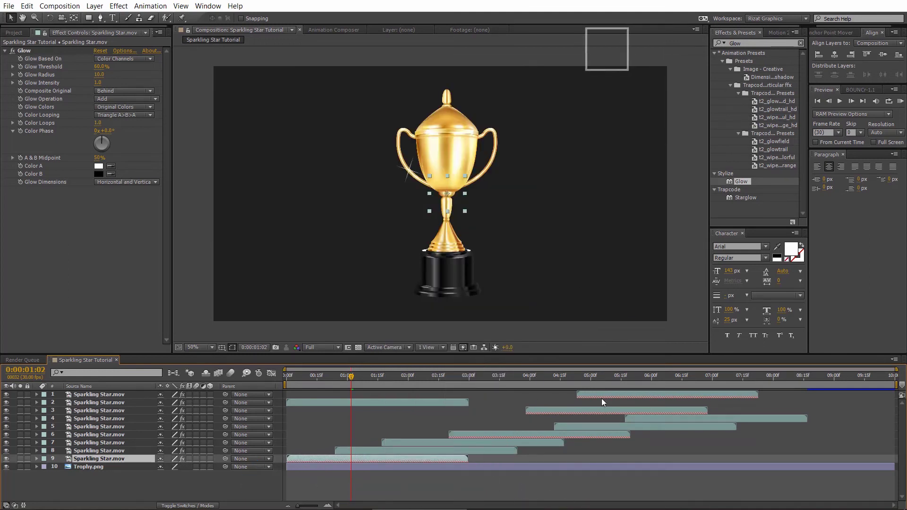
{"action": "left_click", "coordinate": [810, 378]}
{"action": "left_click_drag", "start_coordinate": [810, 379], "coordinate": [803, 378]}
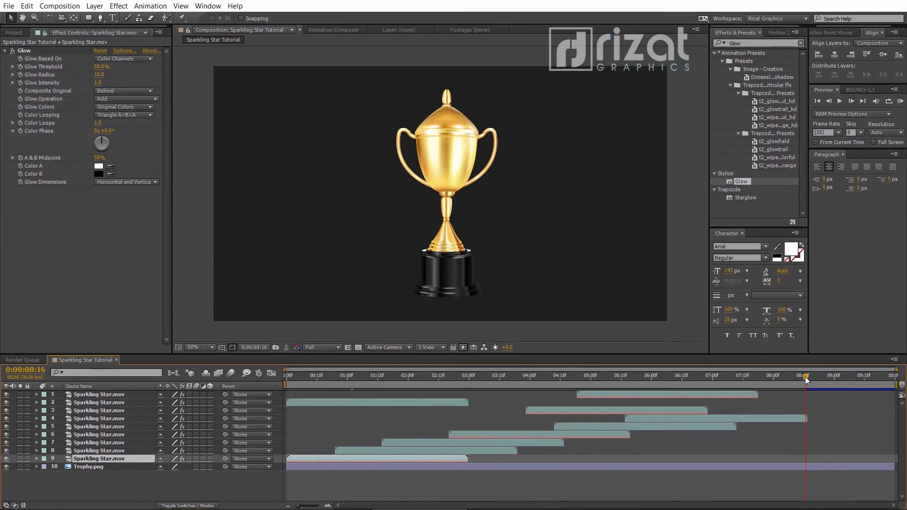
Step: End the work area at the current time, preview it, and clear the Glow search
{"action": "key", "text": "n"}
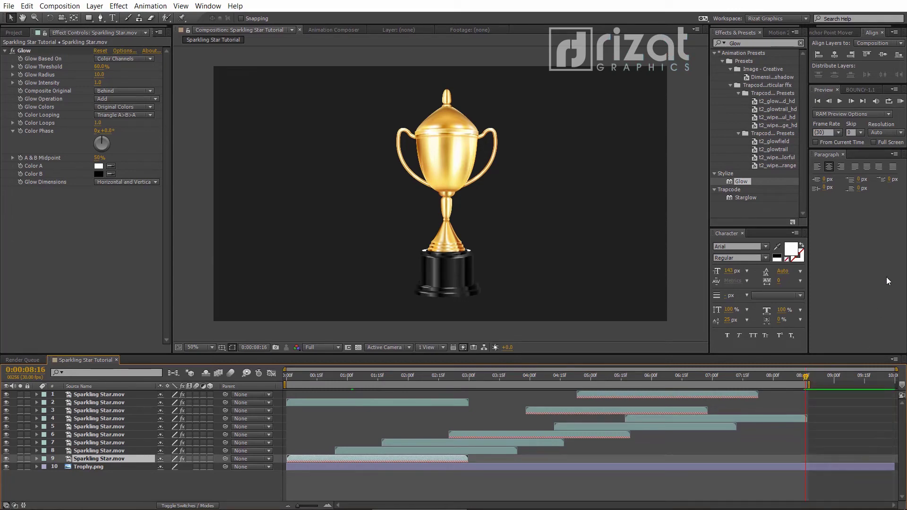
{"action": "left_click", "coordinate": [901, 101]}
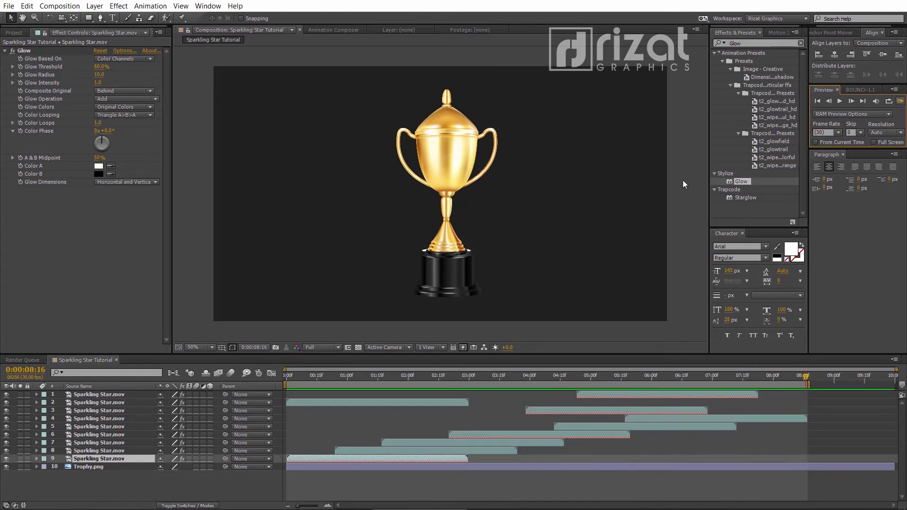
{"action": "left_click", "coordinate": [801, 43]}
{"action": "scroll", "coordinate": [464, 191], "scroll_direction": "up", "scroll_amount": 2}
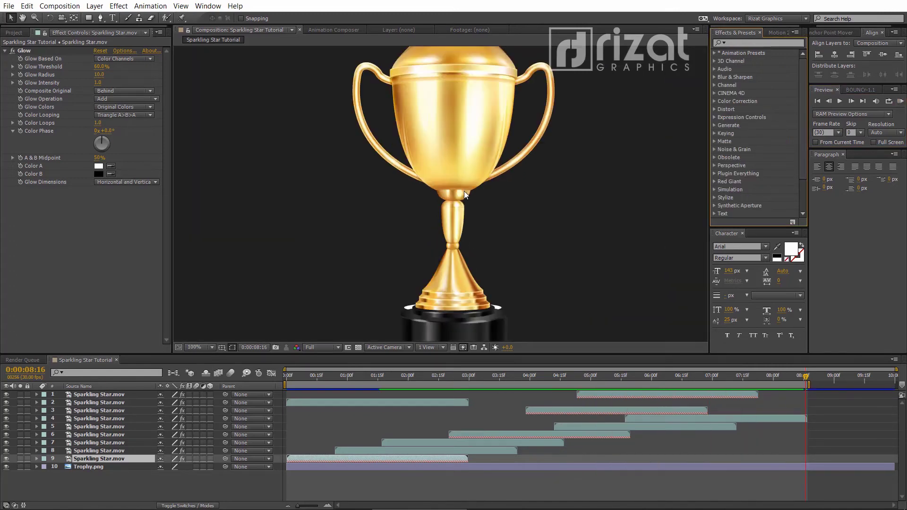
Step: Fit the whole frame in the viewer, pan to the trophy's lid, and preview from the start
{"action": "left_click", "coordinate": [194, 347]}
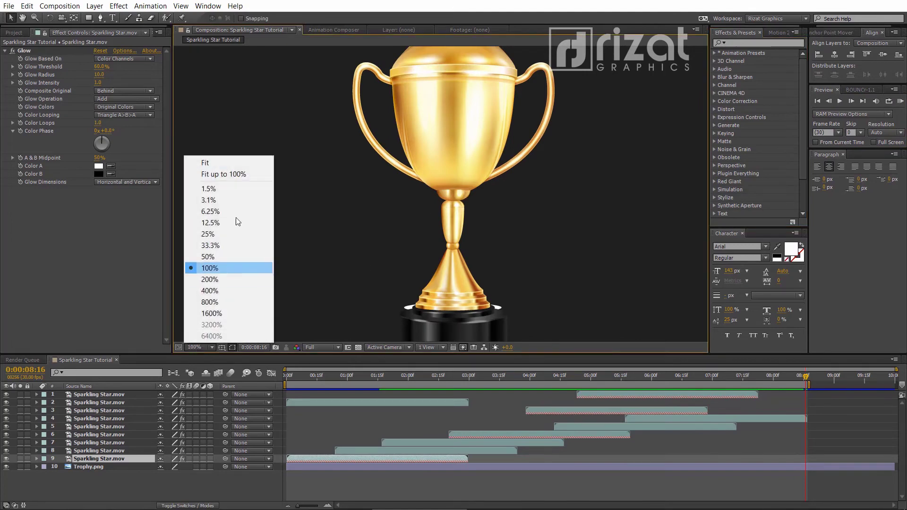
{"action": "left_click", "coordinate": [229, 175]}
{"action": "scroll", "coordinate": [517, 189], "scroll_direction": "up", "scroll_amount": 2}
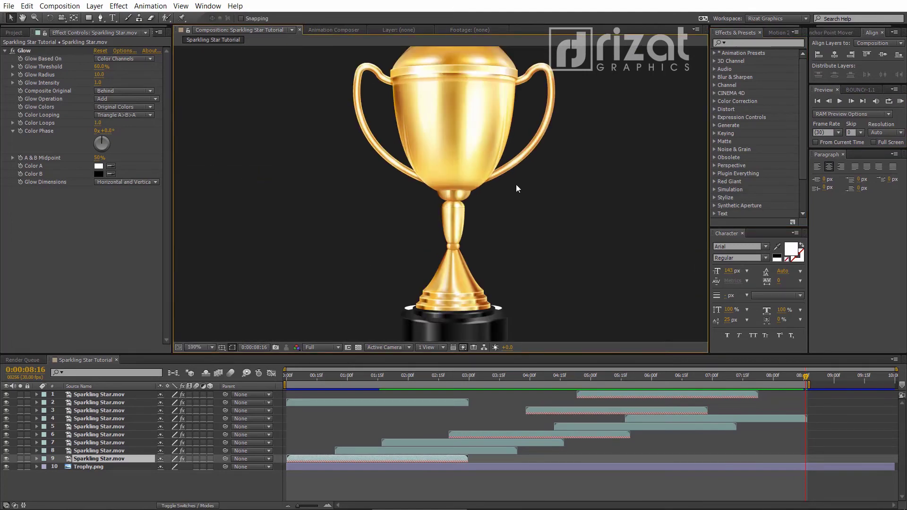
{"action": "left_click_drag", "start_coordinate": [510, 169], "coordinate": [494, 210]}
{"action": "key", "text": "v"}
{"action": "left_click", "coordinate": [899, 104]}
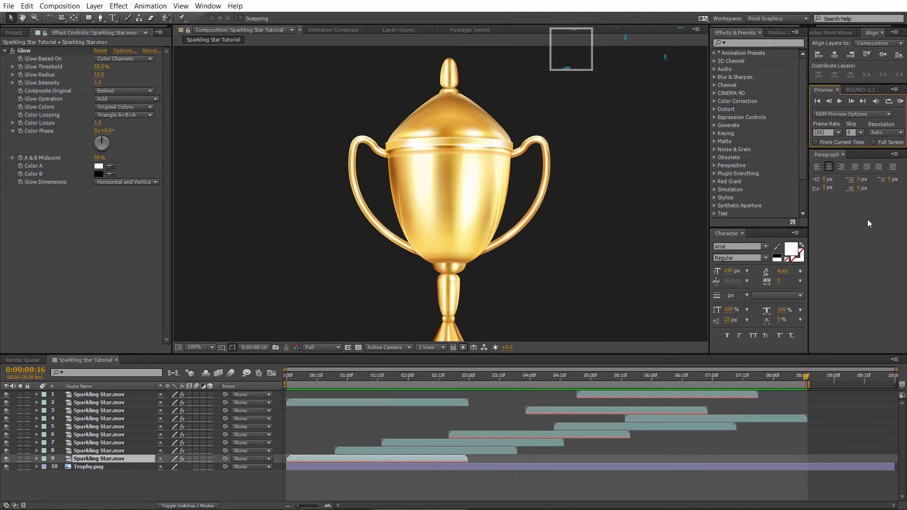
Step: Create a new composition named 'Text'
{"action": "left_click", "coordinate": [66, 311]}
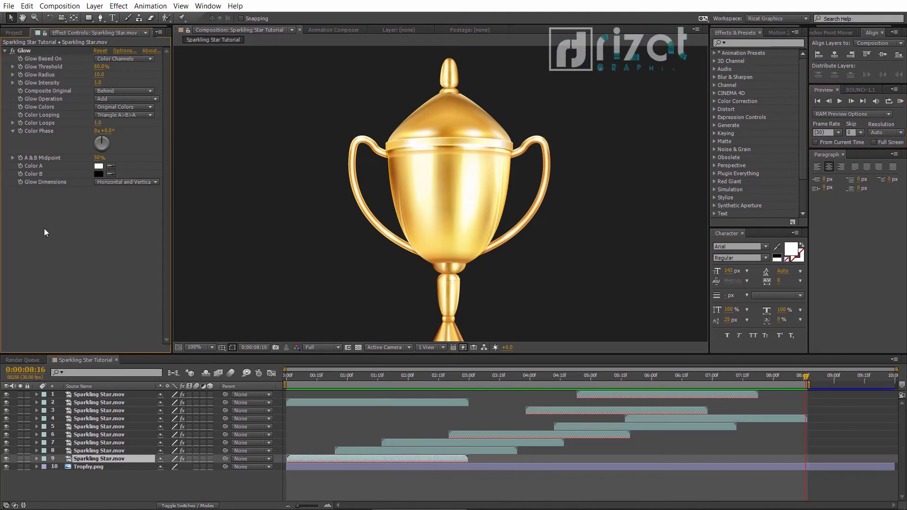
{"action": "left_click", "coordinate": [14, 33]}
{"action": "left_click", "coordinate": [29, 348]}
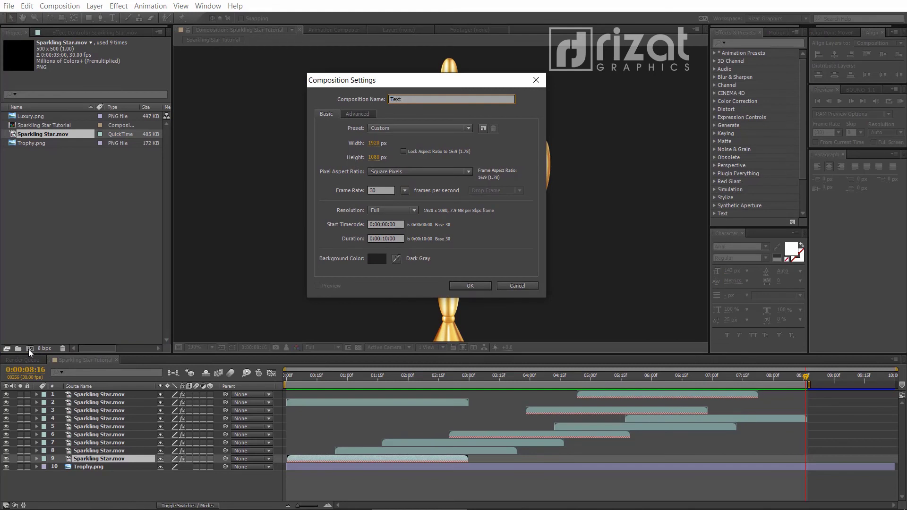
{"action": "type", "text": "Text"}
{"action": "key", "text": "Return"}
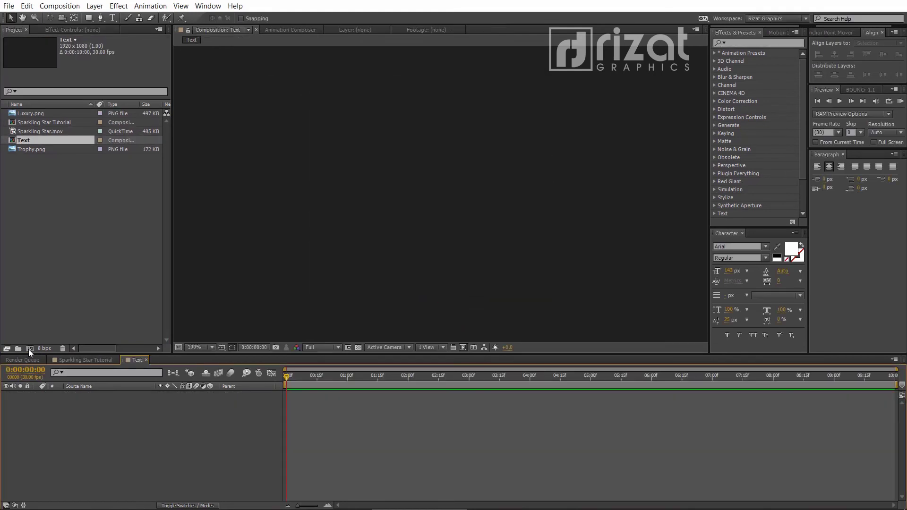
Step: Add Luxury.png to the Text composition with Sparkling Star.mov above it
{"action": "left_click_drag", "start_coordinate": [38, 114], "coordinate": [55, 411]}
{"action": "key", "text": "comma"}
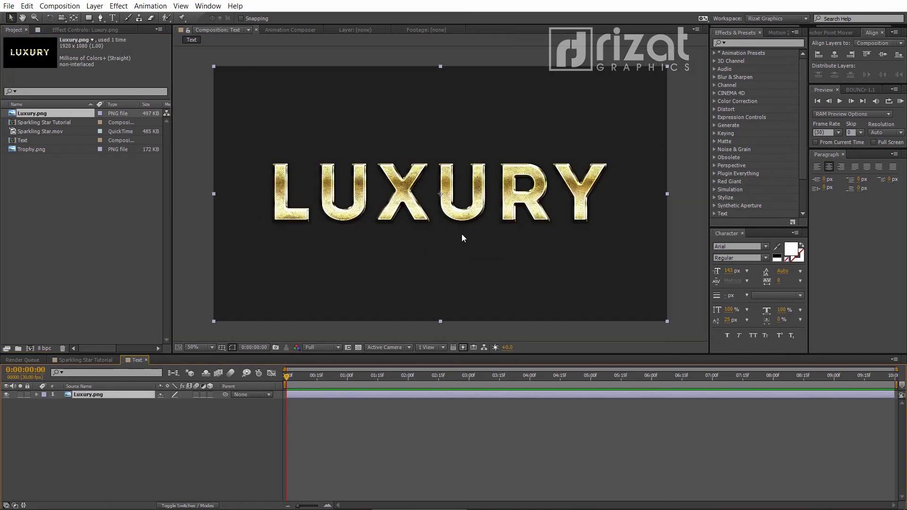
{"action": "left_click_drag", "start_coordinate": [41, 132], "coordinate": [67, 392]}
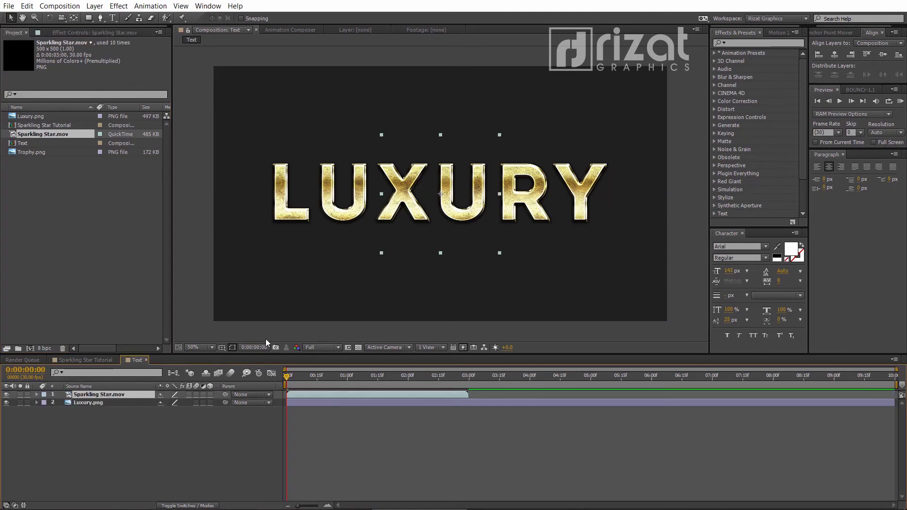
Step: Scale the star layer to 35% and move it onto the letter U
{"action": "left_click_drag", "start_coordinate": [288, 384], "coordinate": [341, 375]}
{"action": "key", "text": "s"}
{"action": "left_click", "coordinate": [175, 402]}
{"action": "type", "text": "35"}
{"action": "left_click", "coordinate": [217, 445]}
{"action": "scroll", "coordinate": [414, 277], "scroll_direction": "up", "scroll_amount": 2}
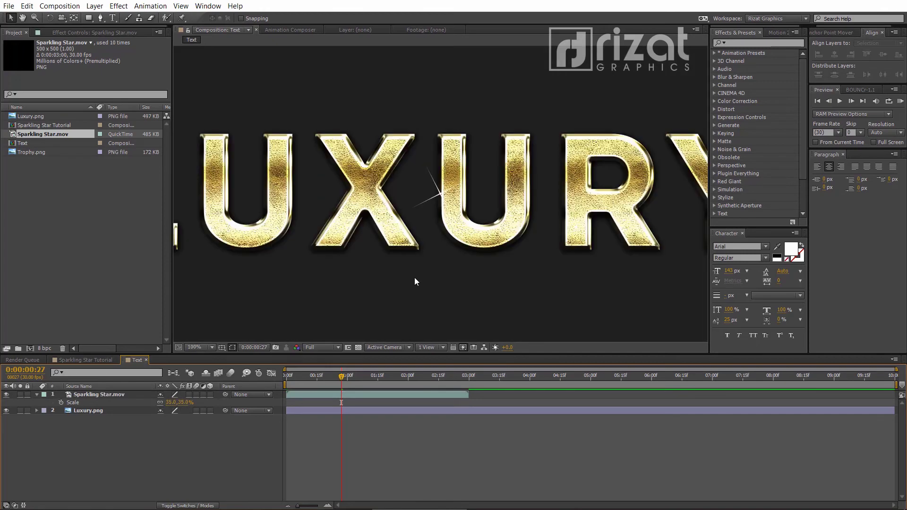
{"action": "left_click_drag", "start_coordinate": [427, 199], "coordinate": [685, 156]}
Step: Duplicate the star layer several times and place copies on other LUXURY letters
{"action": "key", "text": "ctrl+d"}
{"action": "key", "text": "ctrl+d"}
{"action": "key", "text": "ctrl+d"}
{"action": "key", "text": "ctrl+d"}
{"action": "key", "text": "ctrl+d"}
{"action": "scroll", "coordinate": [568, 176], "scroll_direction": "down", "scroll_amount": 2}
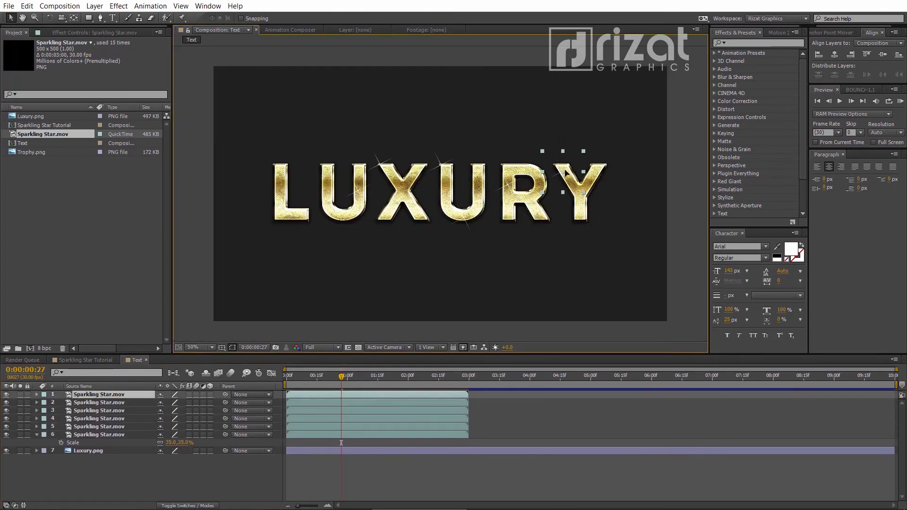
{"action": "key", "text": "ctrl+d"}
{"action": "mouse_move", "coordinate": [568, 176]}
{"action": "left_mouse_down"}
{"action": "mouse_move", "coordinate": [600, 165]}
{"action": "mouse_move", "coordinate": [360, 179]}
{"action": "mouse_move", "coordinate": [278, 208]}
{"action": "mouse_move", "coordinate": [399, 211]}
{"action": "mouse_move", "coordinate": [389, 218]}
{"action": "left_mouse_up"}
{"action": "key", "text": "ctrl+d"}
{"action": "key", "text": "ctrl+d"}
{"action": "key", "text": "ctrl+d"}
Step: Time-reverse all ten star layers
{"action": "right_click", "coordinate": [333, 393]}
{"action": "left_click", "coordinate": [515, 70]}
{"action": "left_click", "coordinate": [336, 466], "text": "shift"}
{"action": "right_click", "coordinate": [336, 72]}
{"action": "mouse_move", "coordinate": [404, 135]}
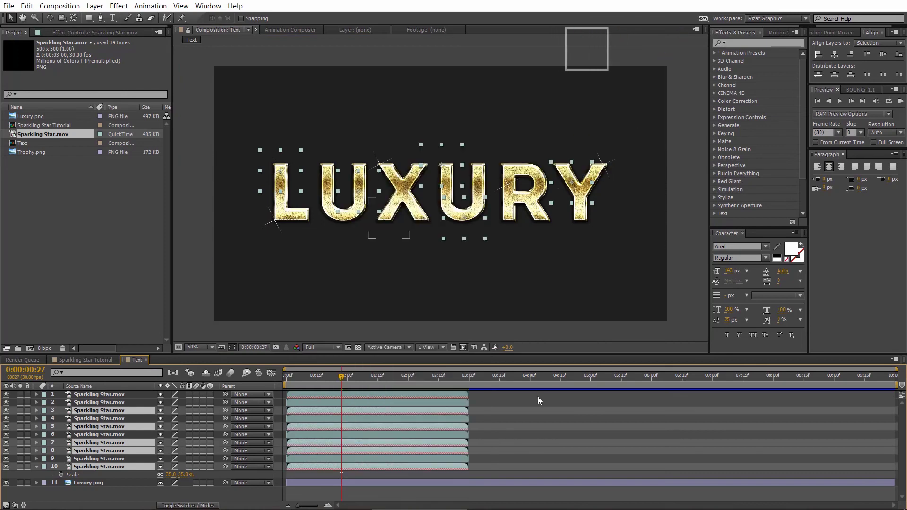
{"action": "left_click", "coordinate": [524, 148]}
Step: Drag each of the ten star layers rightward so they start at staggered times
{"action": "left_click_drag", "start_coordinate": [376, 395], "coordinate": [531, 395]}
{"action": "left_click_drag", "start_coordinate": [345, 402], "coordinate": [462, 403]}
{"action": "left_click_drag", "start_coordinate": [376, 419], "coordinate": [444, 419]}
{"action": "left_click_drag", "start_coordinate": [331, 435], "coordinate": [458, 435]}
{"action": "left_click_drag", "start_coordinate": [337, 451], "coordinate": [454, 450]}
{"action": "left_click_drag", "start_coordinate": [331, 467], "coordinate": [460, 467]}
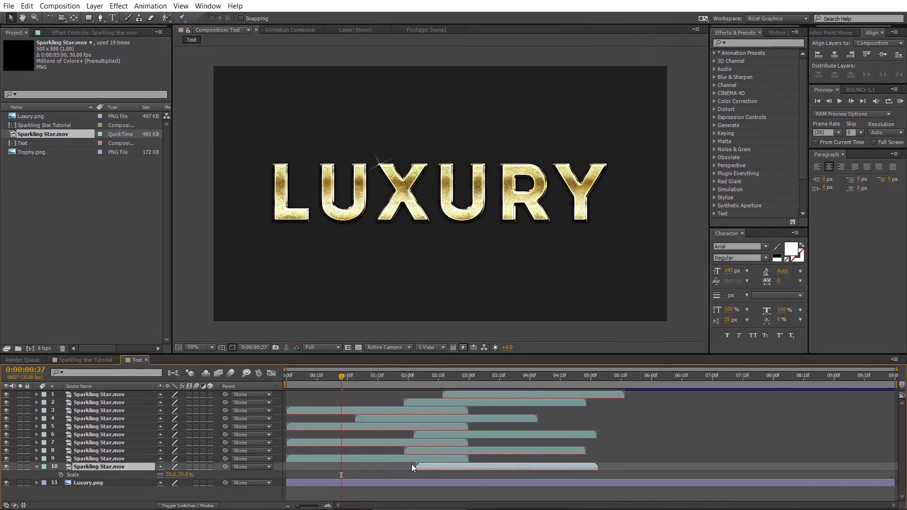
{"action": "left_click_drag", "start_coordinate": [373, 460], "coordinate": [429, 460]}
{"action": "left_click_drag", "start_coordinate": [320, 411], "coordinate": [355, 427]}
{"action": "left_click_drag", "start_coordinate": [333, 442], "coordinate": [354, 443]}
Step: Fit the whole frame in the viewer and preview the LUXURY sparkle animation
{"action": "left_click", "coordinate": [625, 377]}
{"action": "left_click", "coordinate": [198, 347]}
{"action": "left_click", "coordinate": [218, 174]}
{"action": "left_click", "coordinate": [900, 101]}
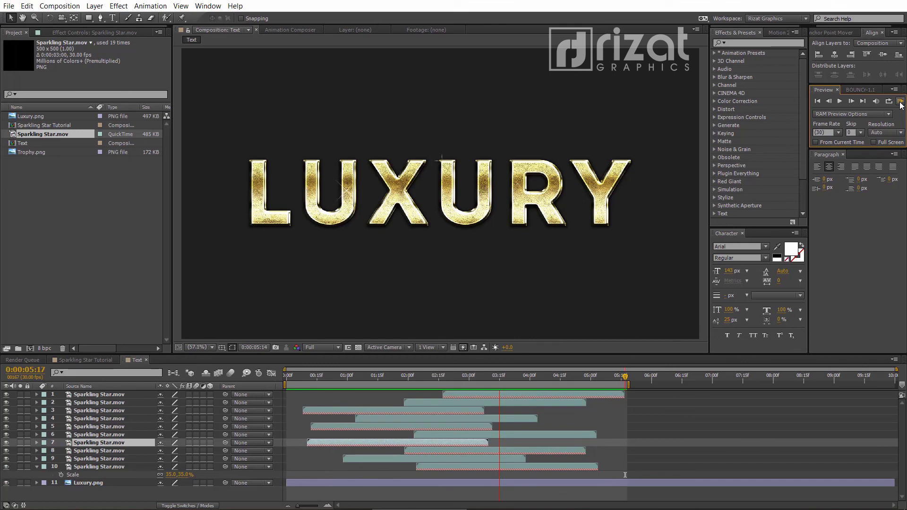
{"action": "left_click", "coordinate": [901, 103]}
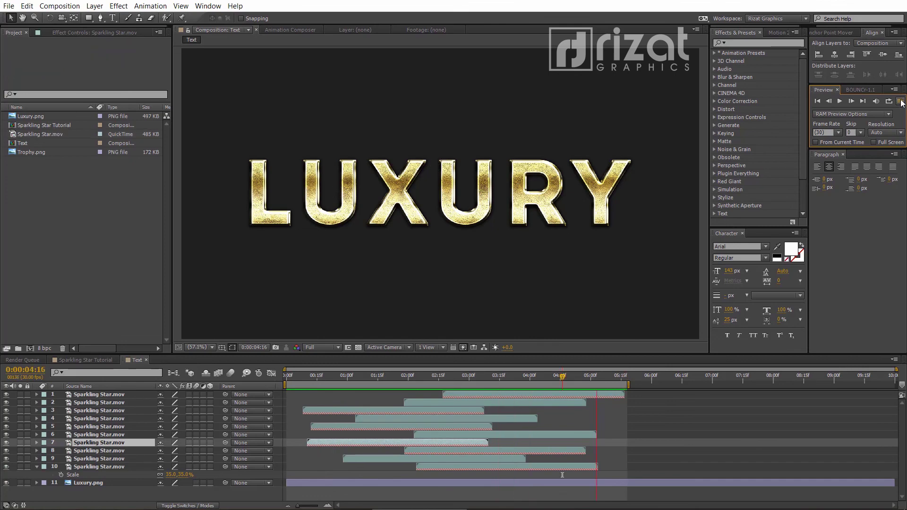
{"action": "key", "text": "comma"}
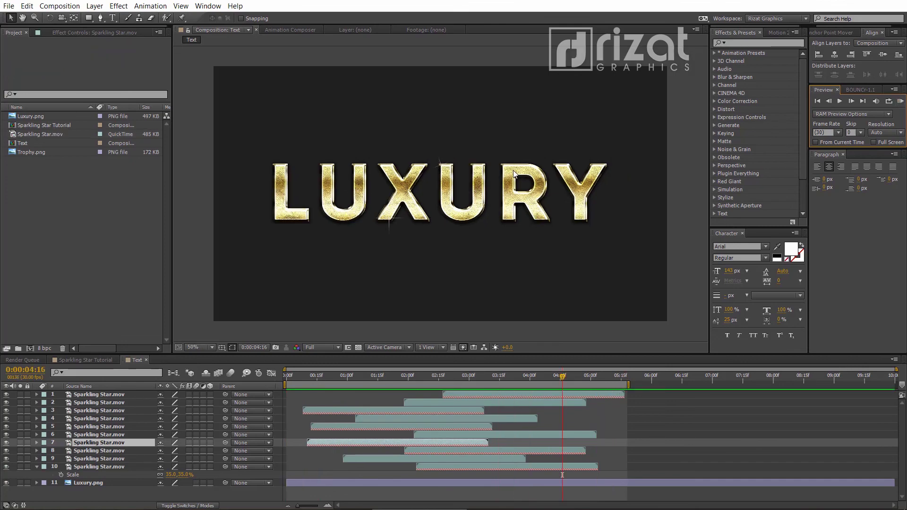
{"action": "left_click", "coordinate": [902, 103]}
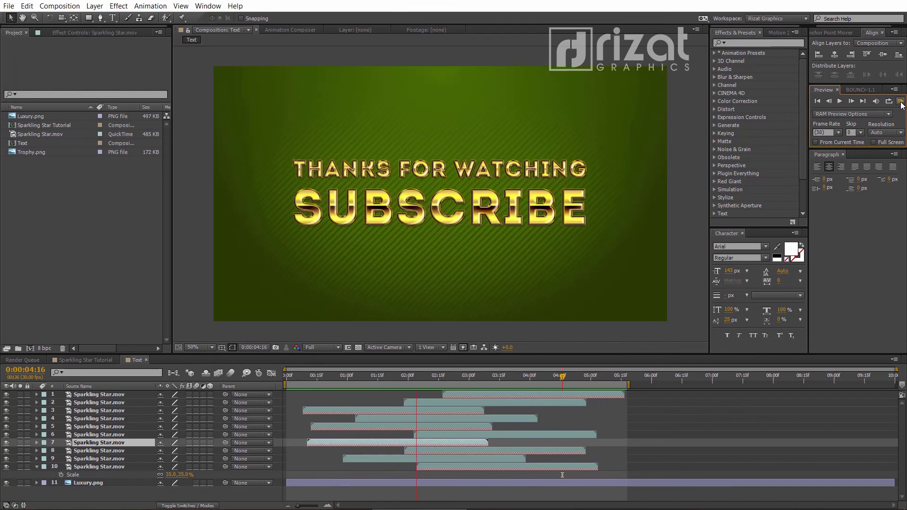